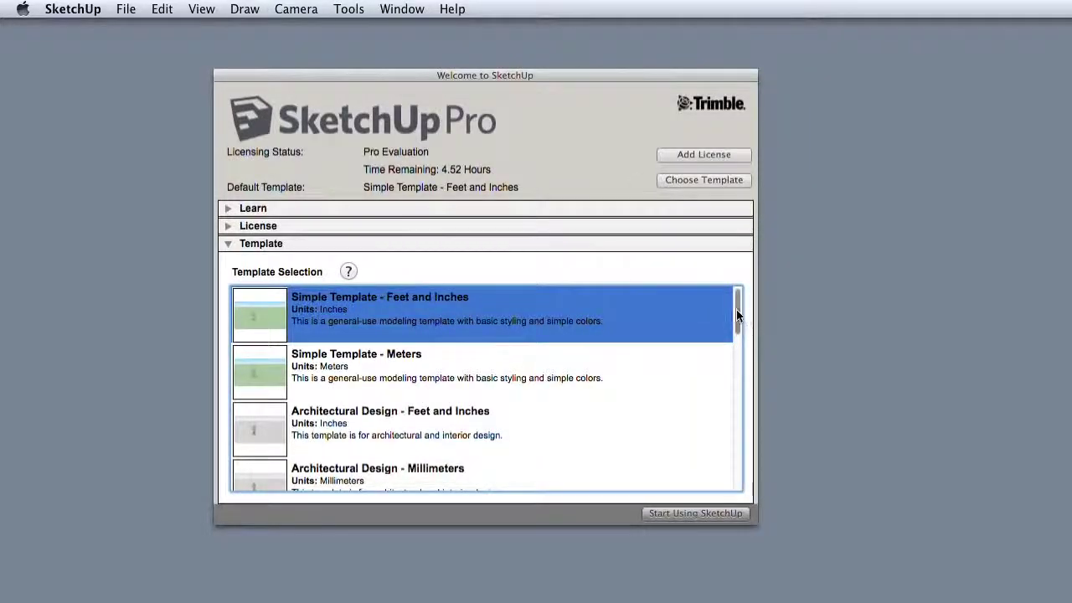
Step: Start a new model from the Product Design and Woodworking - Inches template
scroll(736, 310, "down", 2)
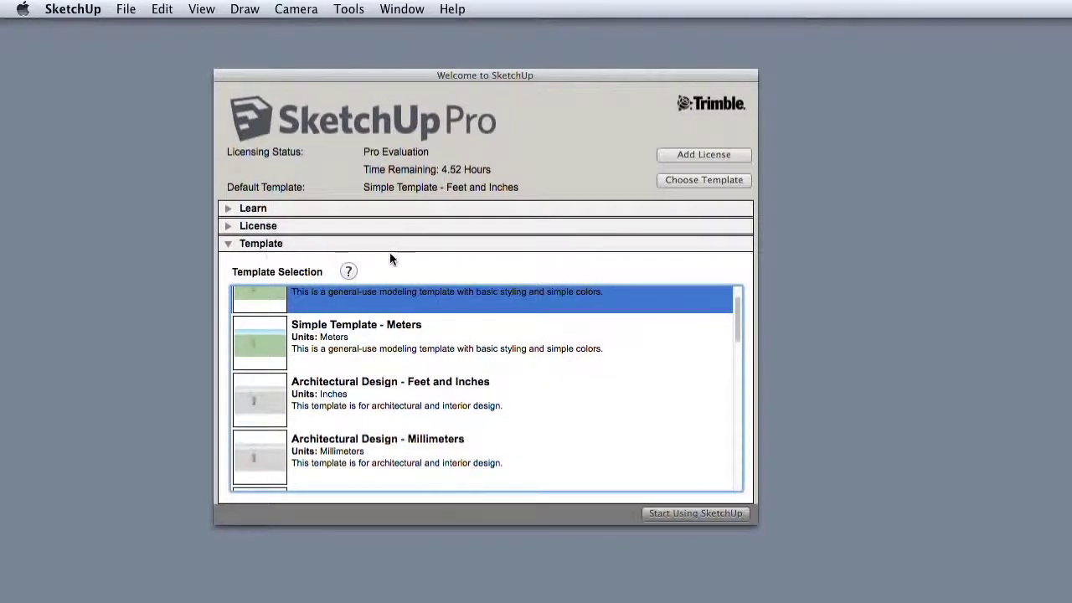
left_click_drag(736, 312, 710, 347)
left_click(432, 325)
left_click(429, 365)
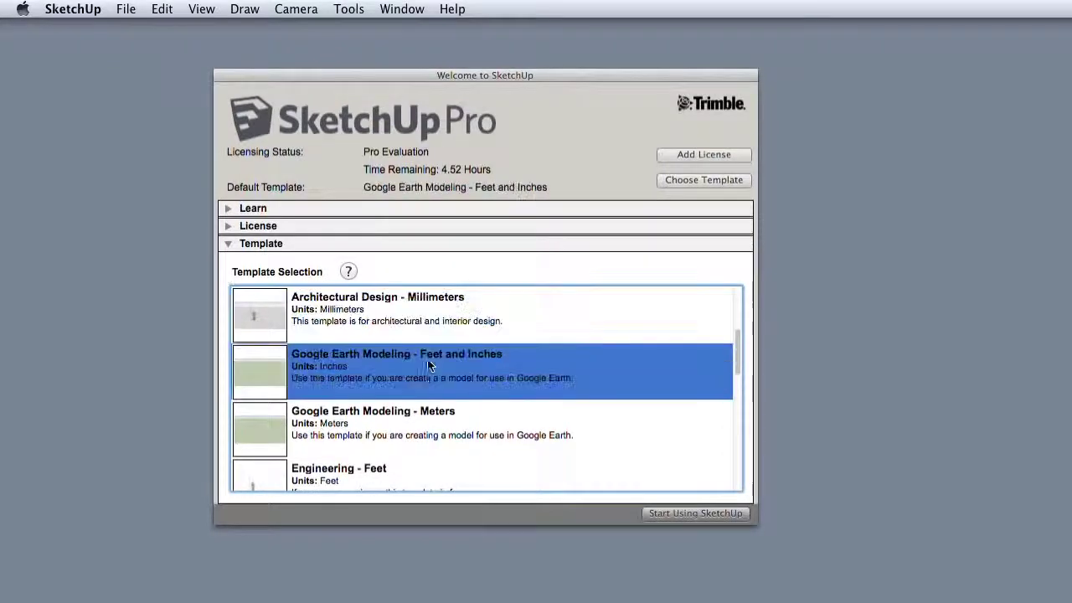
left_click(452, 429)
left_click_drag(737, 355, 737, 441)
left_click(437, 468)
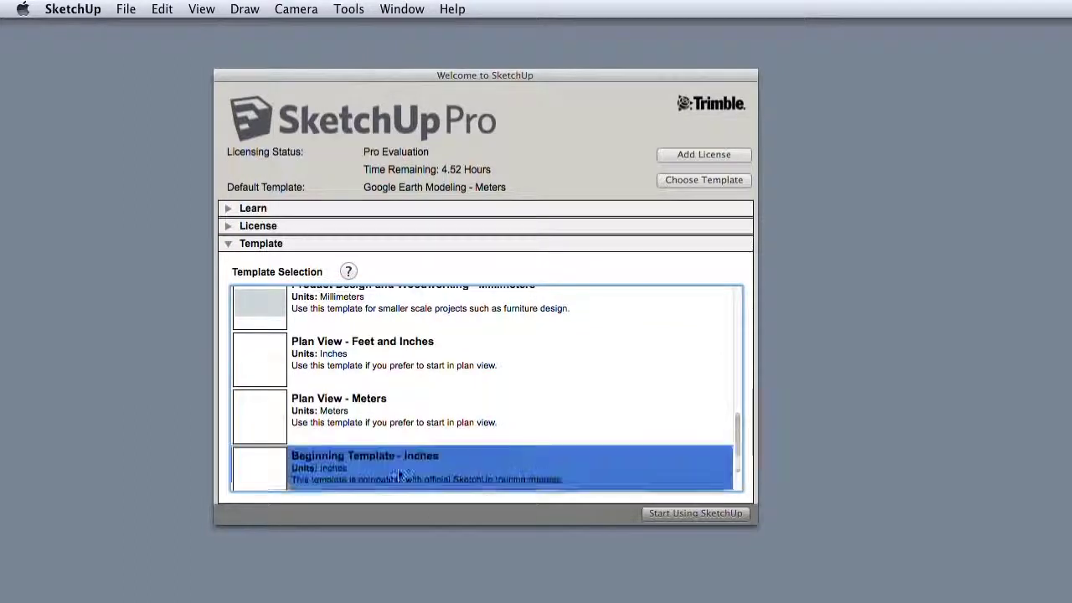
left_click(381, 307)
left_click_drag(737, 441, 738, 413)
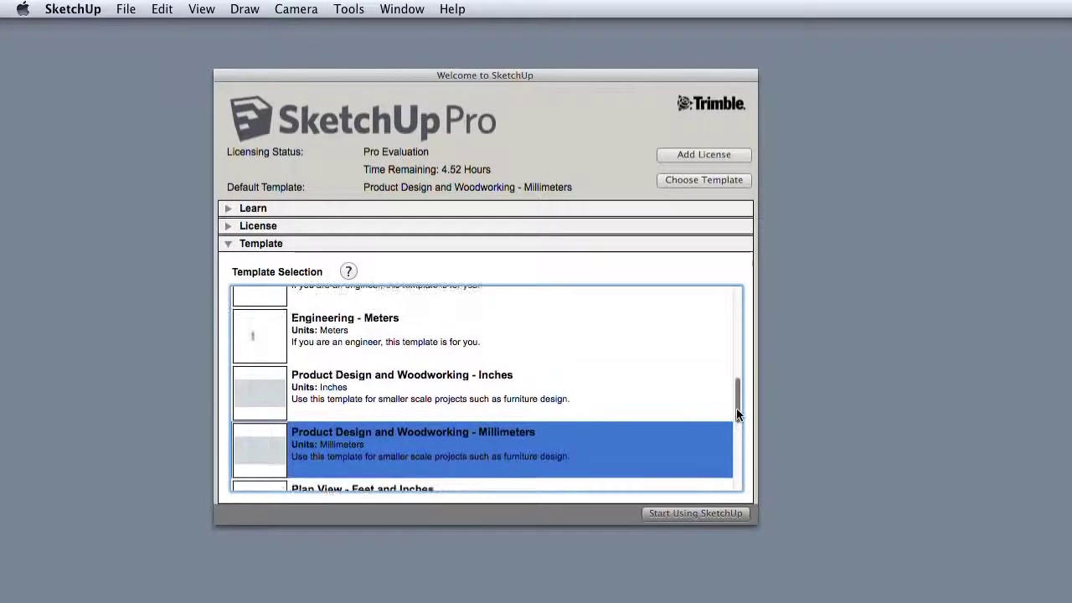
left_click(484, 400)
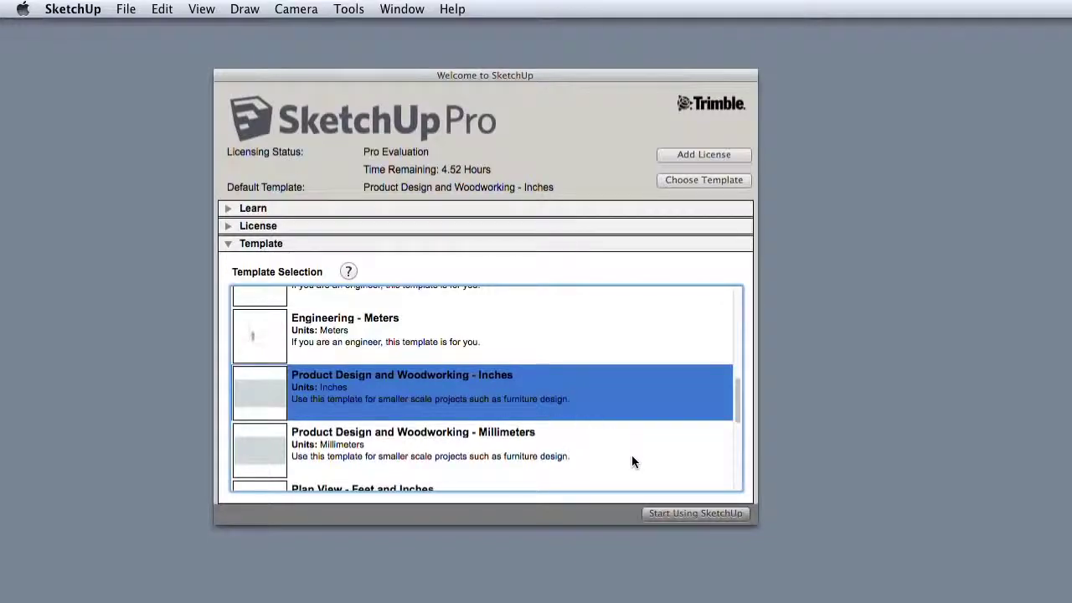
left_click(686, 514)
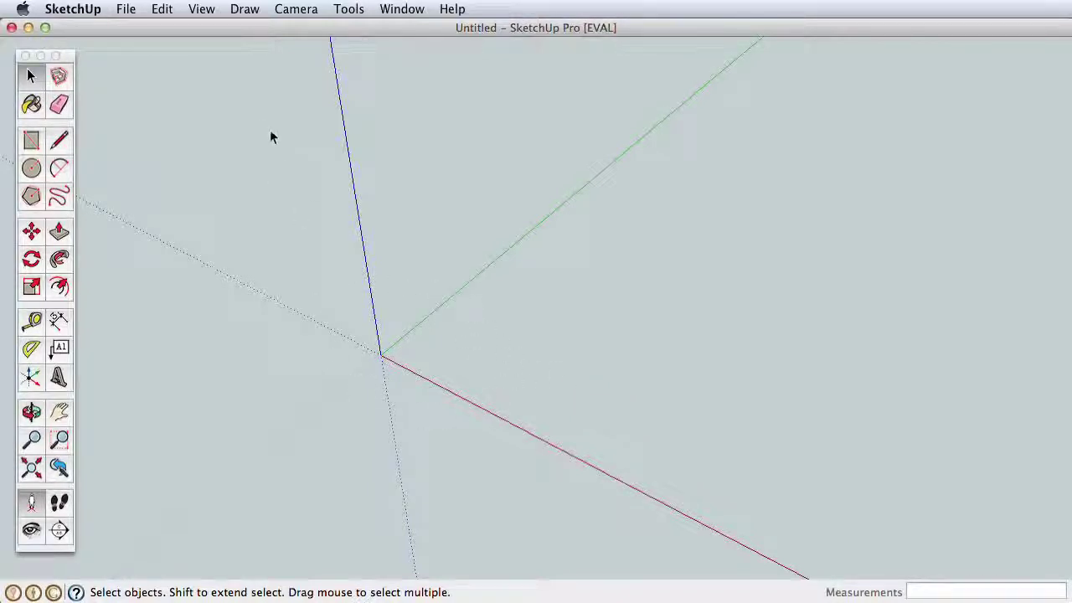
Step: Switch the camera to Standard Views > Iso to show the axes isometrically
left_click(296, 10)
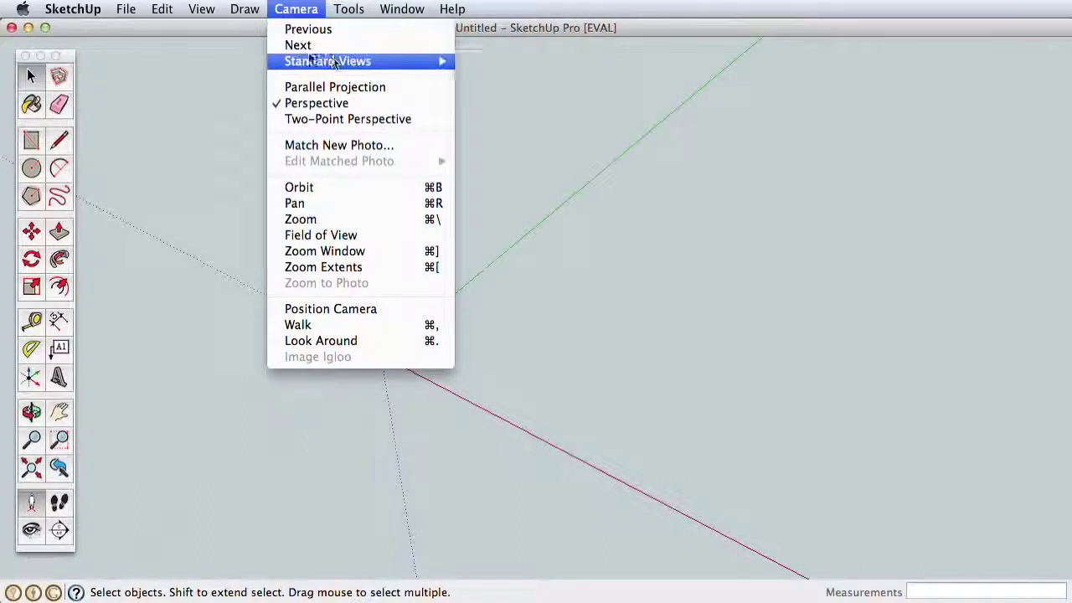
mouse_move(376, 62)
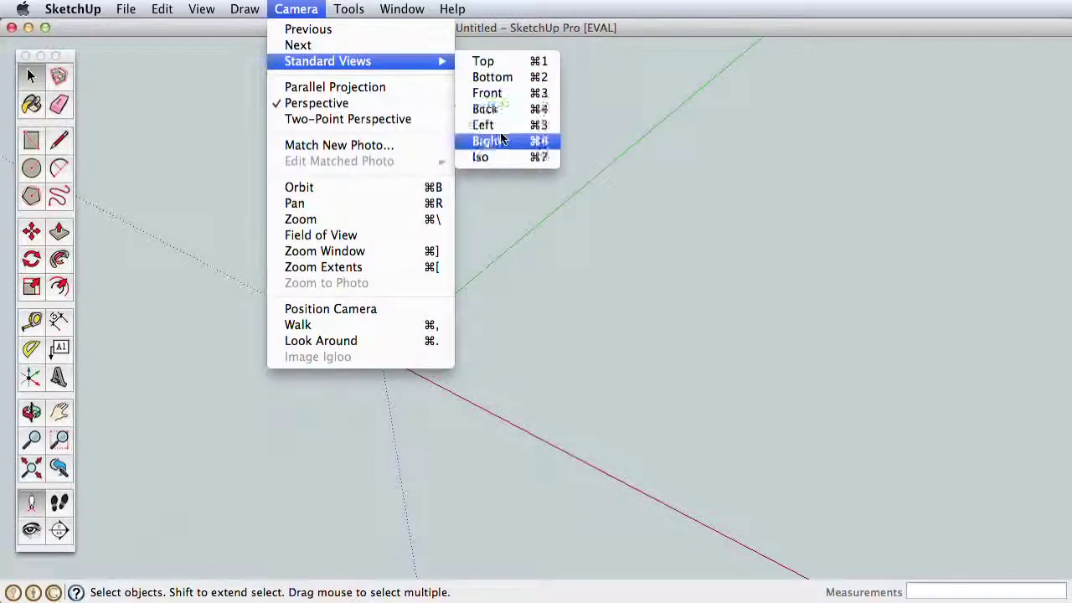
left_click(492, 158)
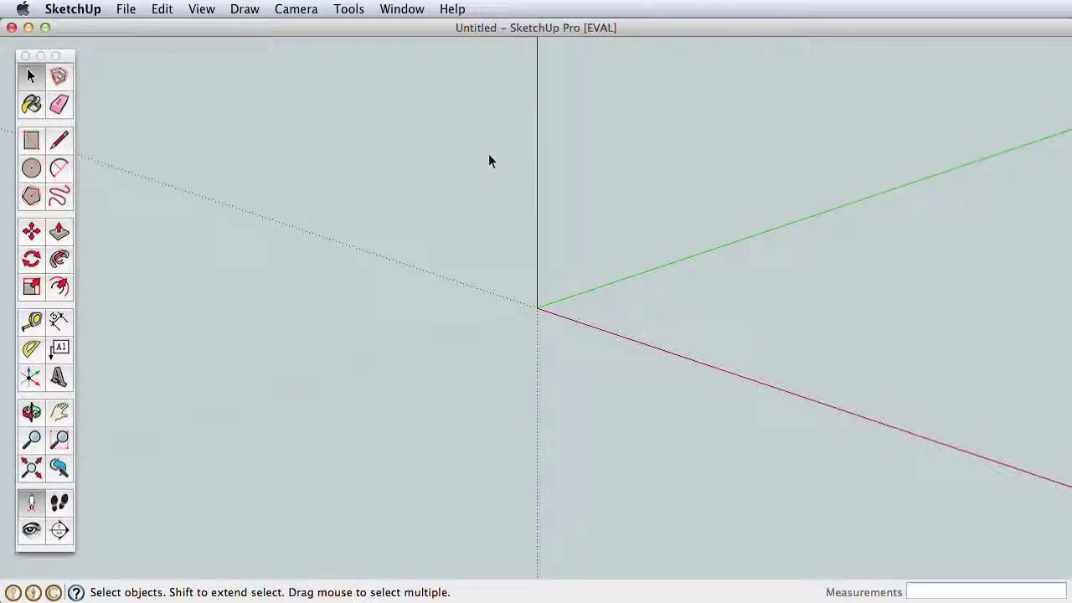
Step: Draw three rectangles on the ground, including a long narrow one and a larger one
left_click(32, 143)
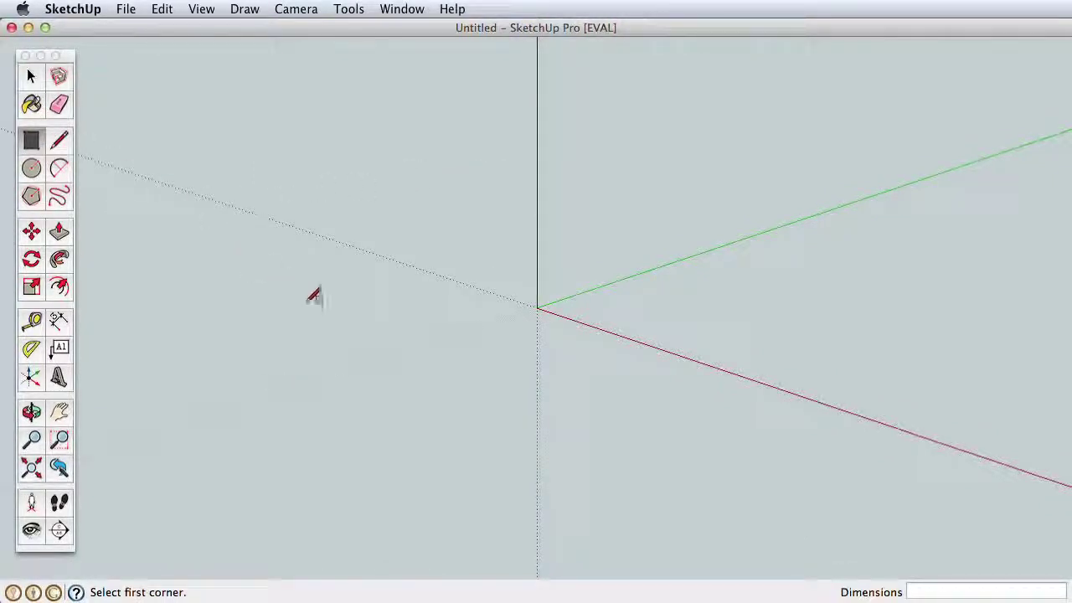
left_click(220, 327)
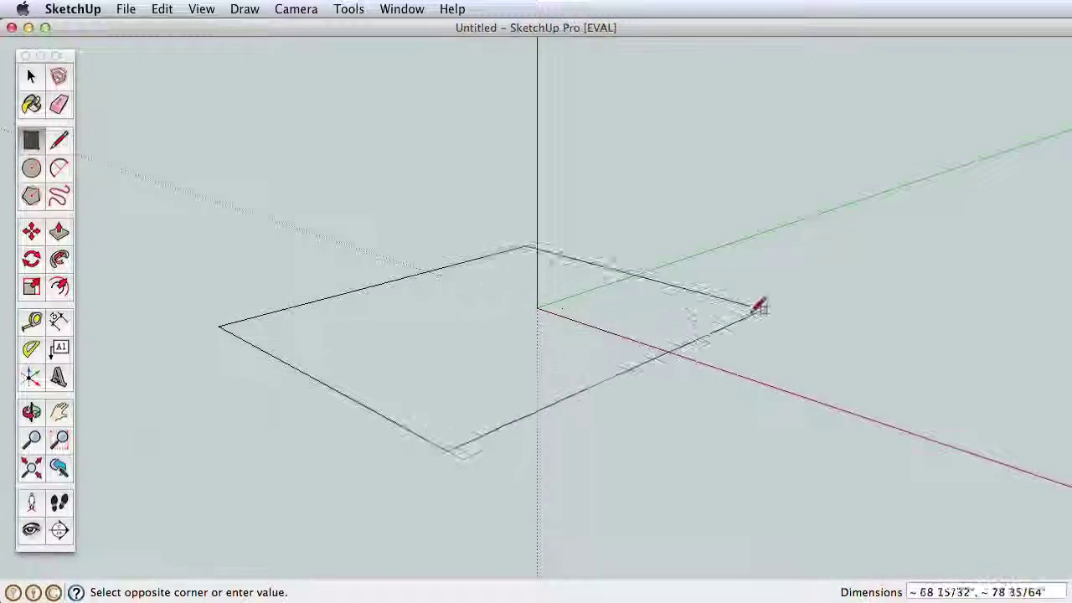
left_click(891, 269)
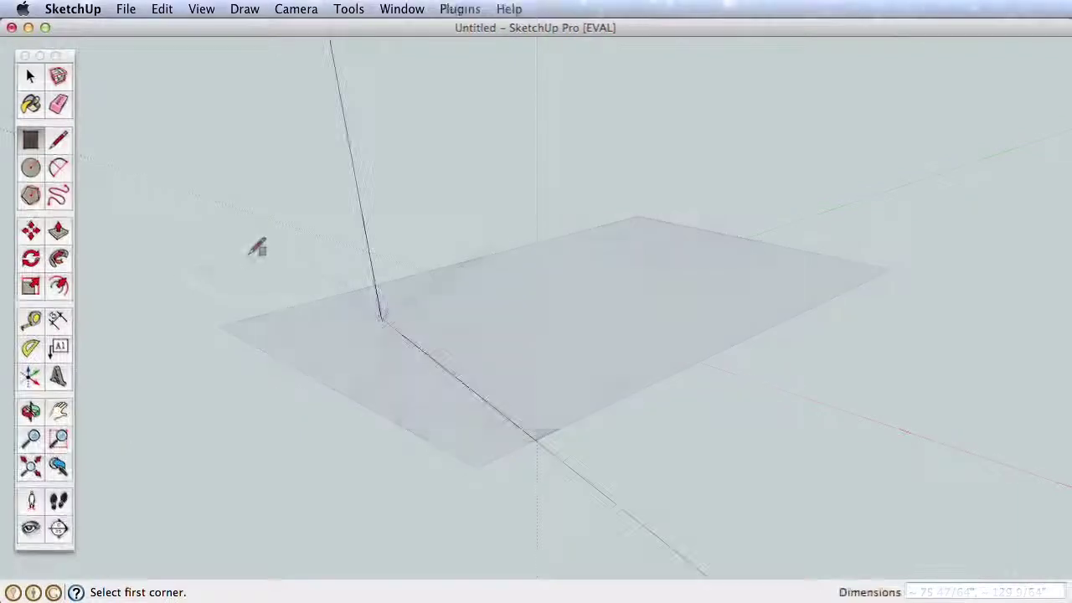
left_click(249, 250)
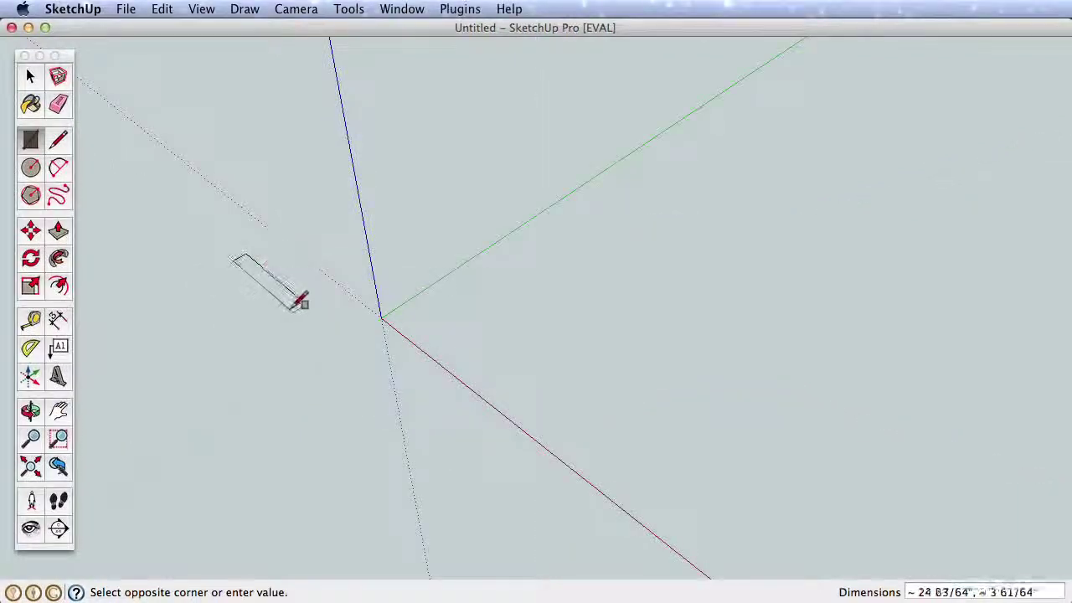
left_click(566, 162)
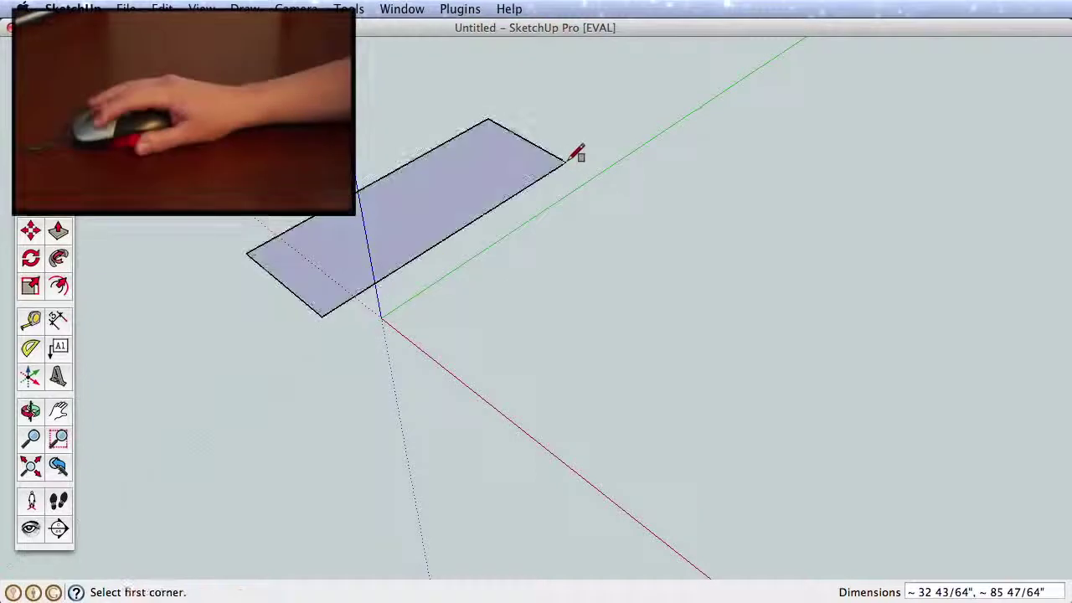
left_click(450, 319)
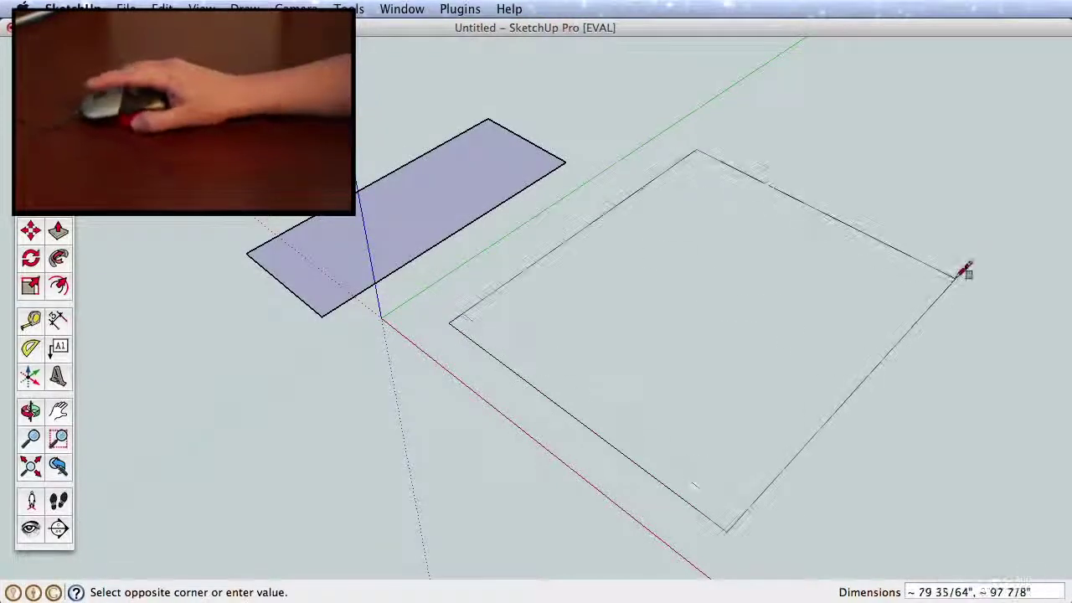
left_click(956, 276)
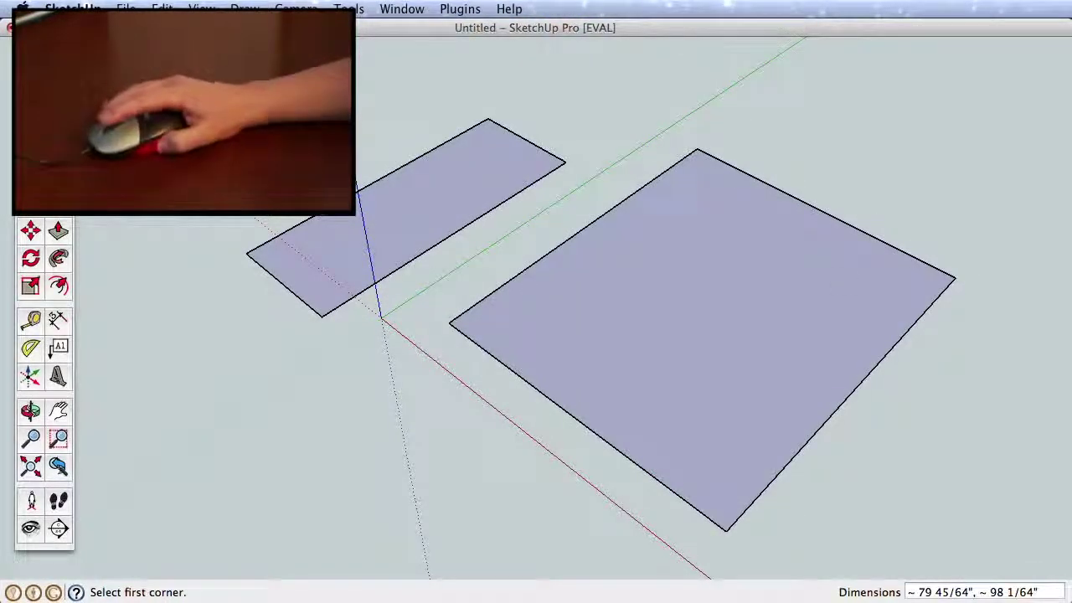
Step: Draw a line along the red axis from the narrow rectangle's corner
key("l")
left_click(322, 317)
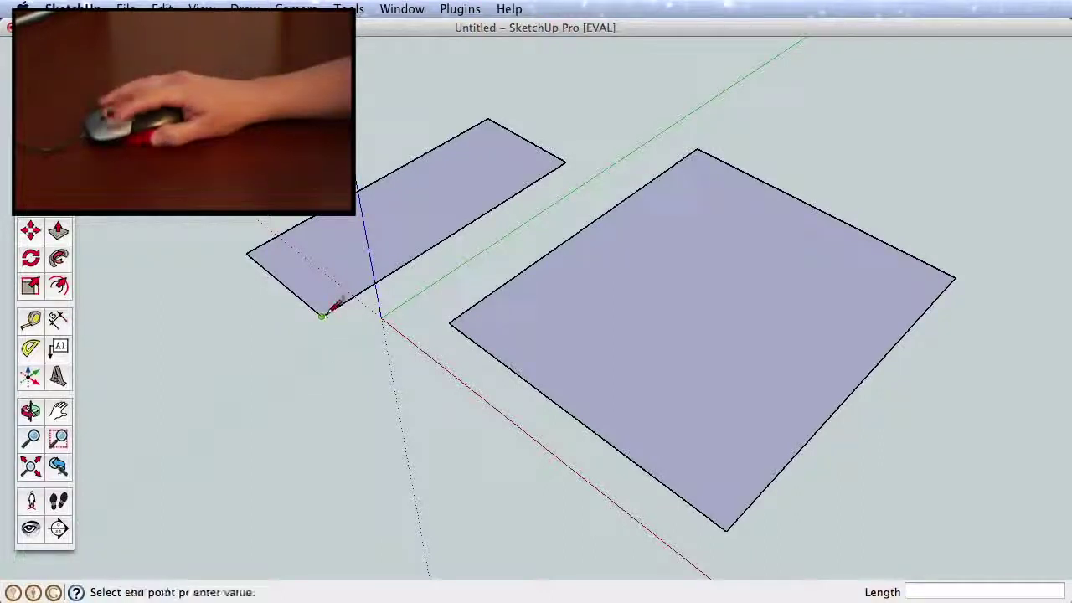
left_click(570, 523)
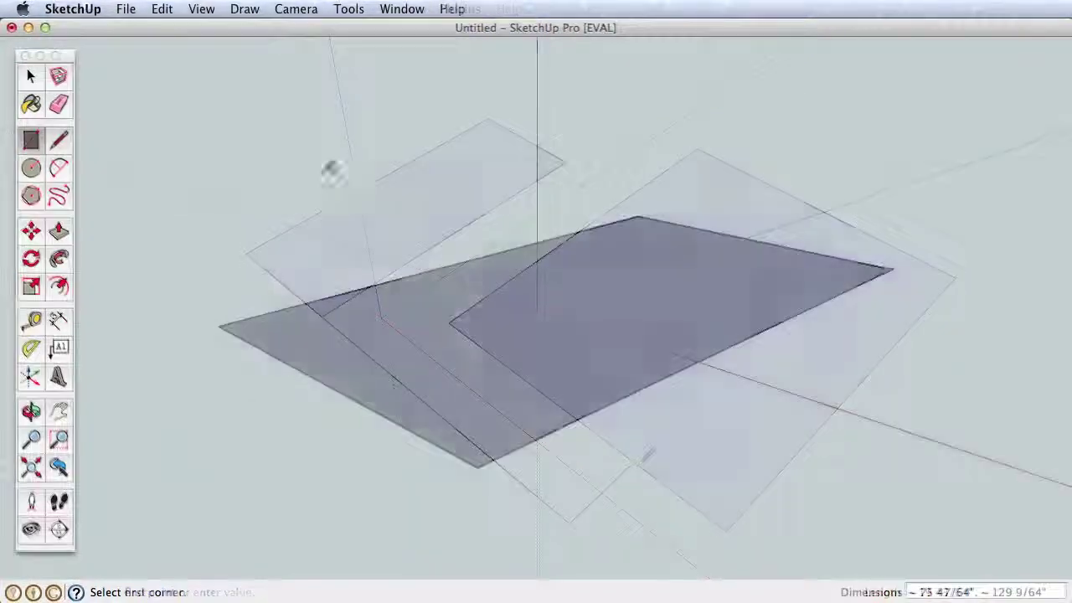
Step: Undo the last rectangle and draw a new one about 85 23/64" by 149 1/4" across the origin
left_click(162, 10)
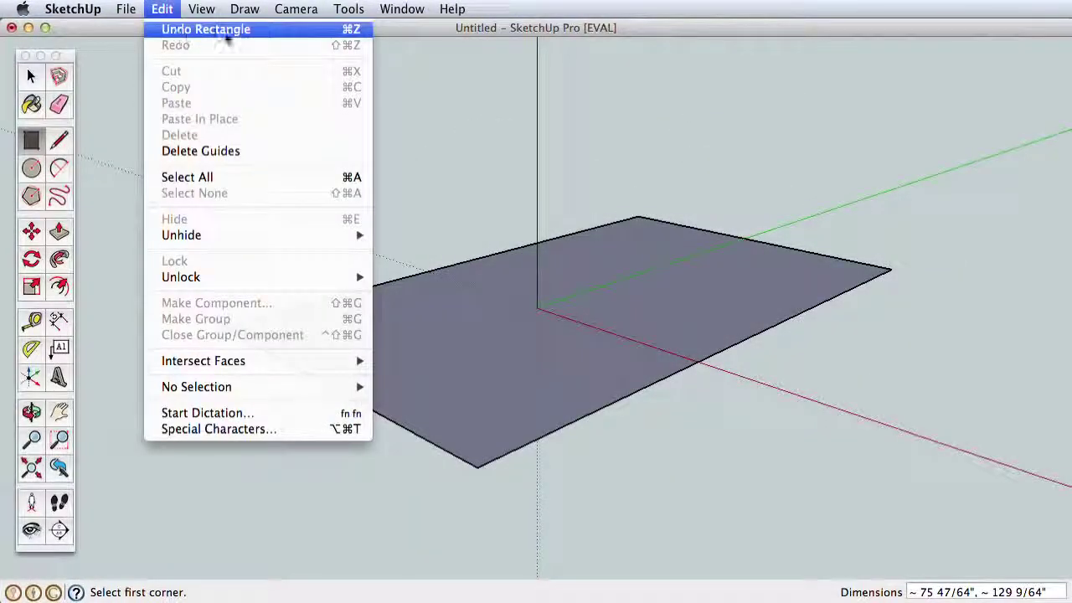
left_click(260, 32)
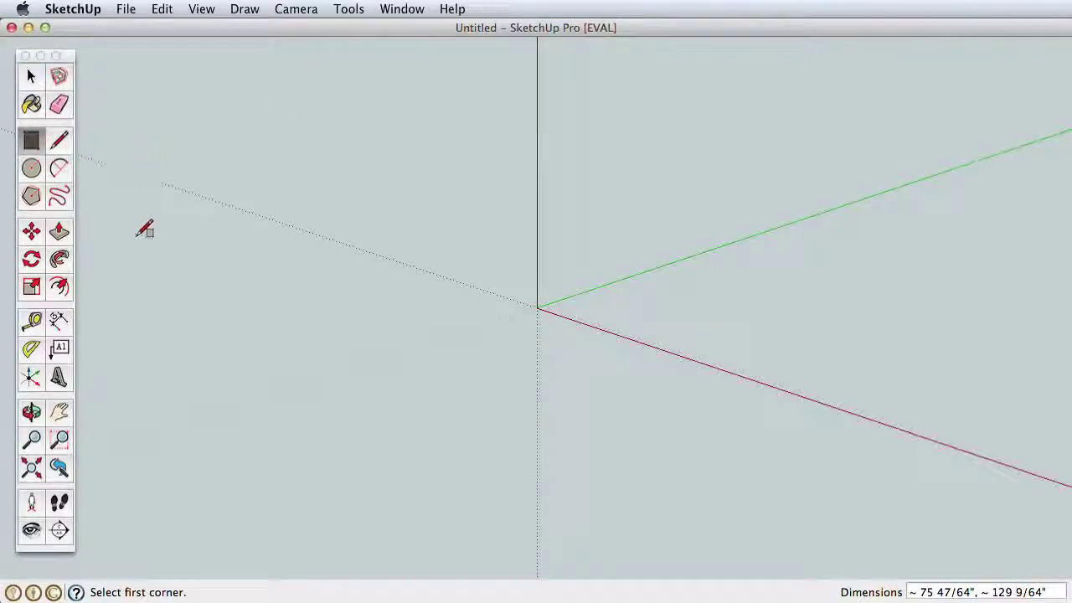
left_click(191, 306)
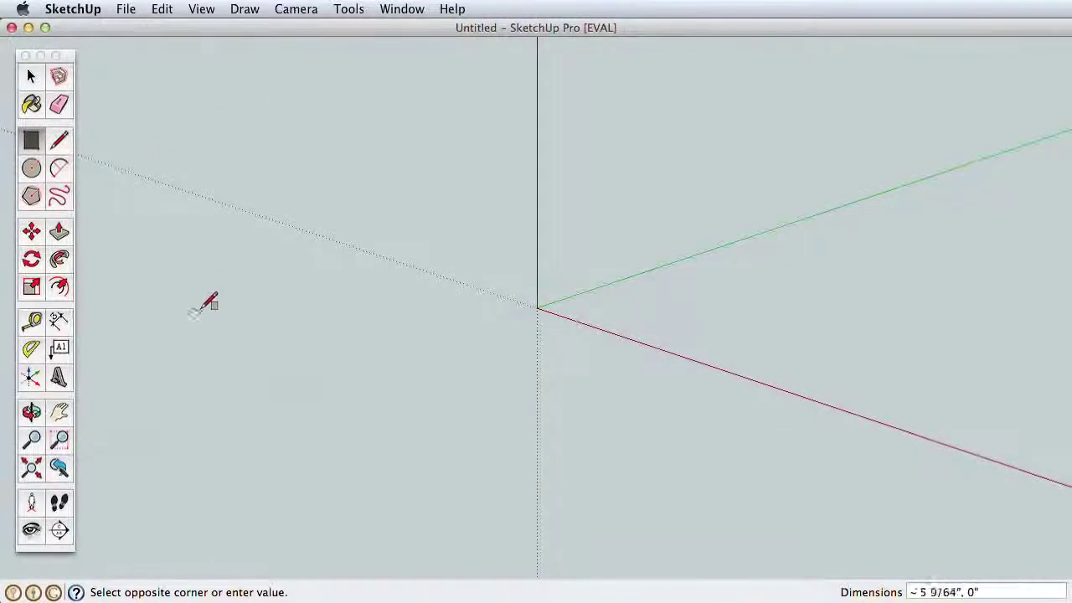
left_click(908, 247)
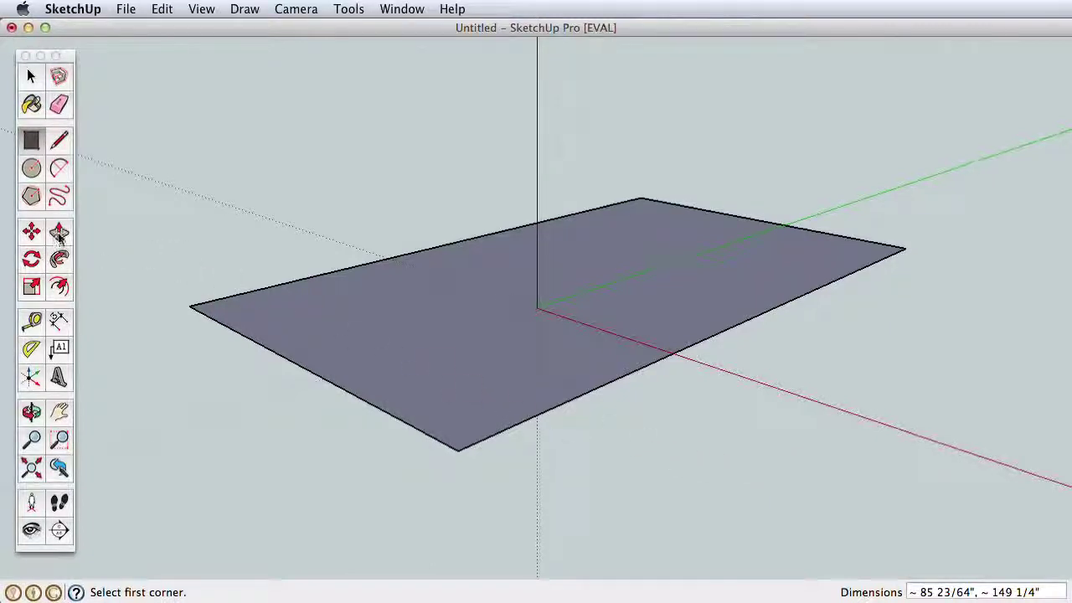
Step: Pull the rectangle up into a box and adjust its long side and end faces
left_click(60, 235)
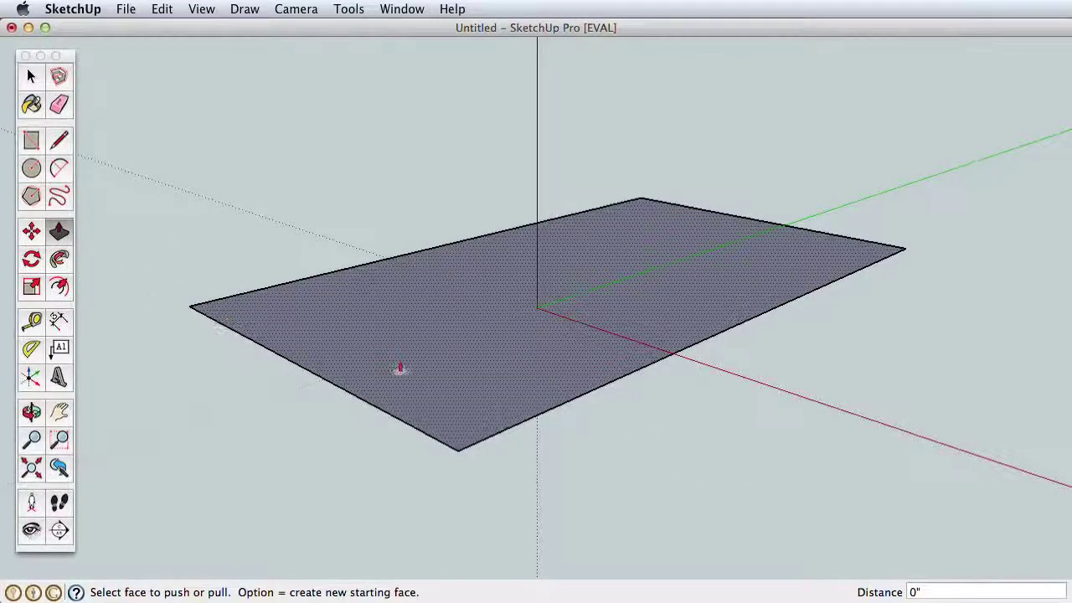
left_click_drag(450, 410, 427, 176)
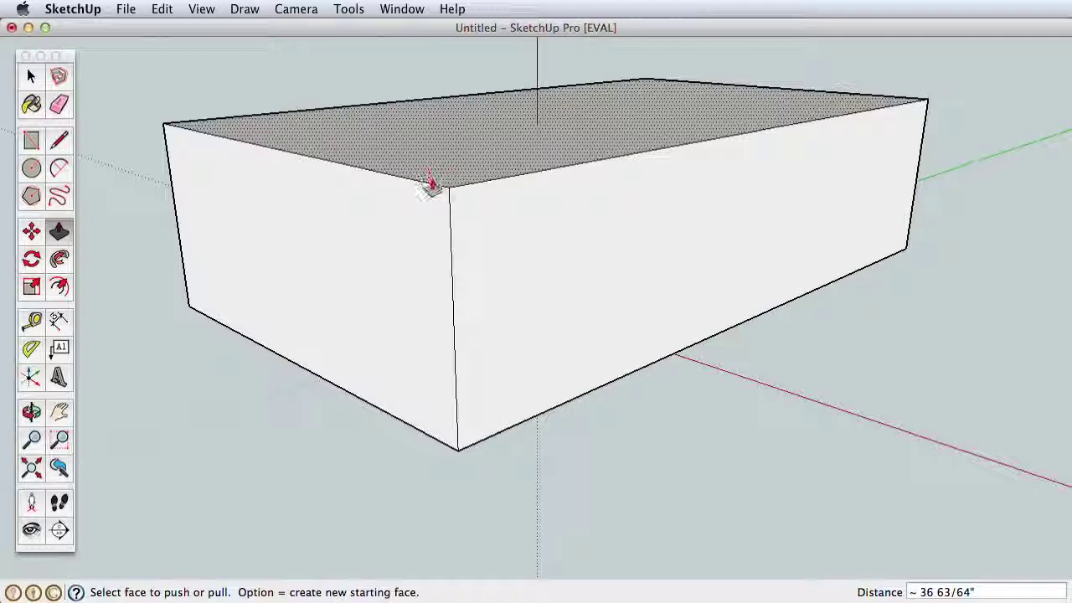
left_click(613, 341)
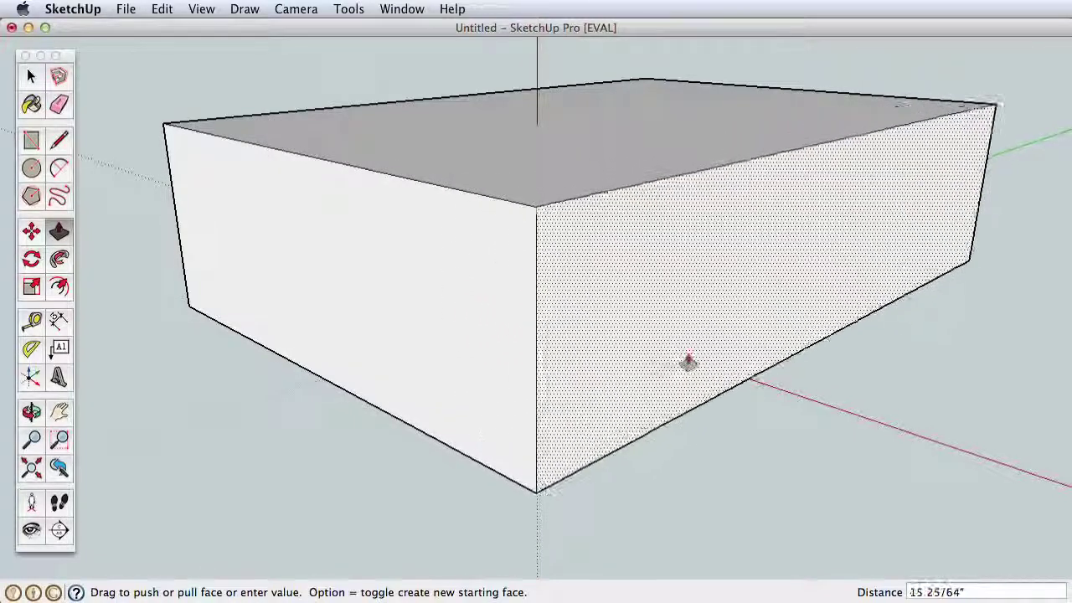
left_click(433, 330)
left_click(386, 342)
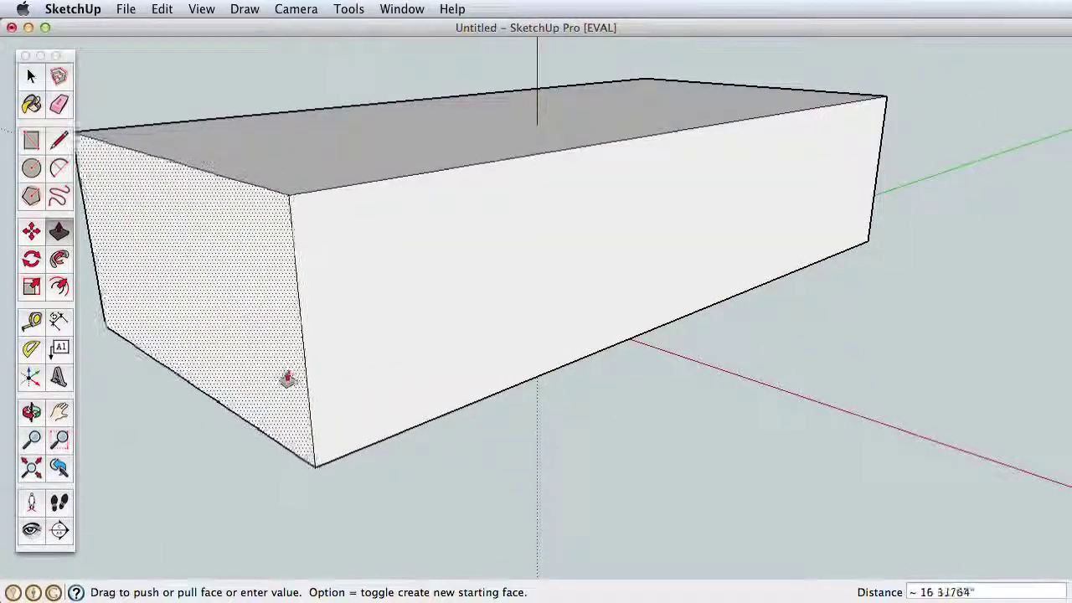
left_click(364, 355)
left_click(442, 348)
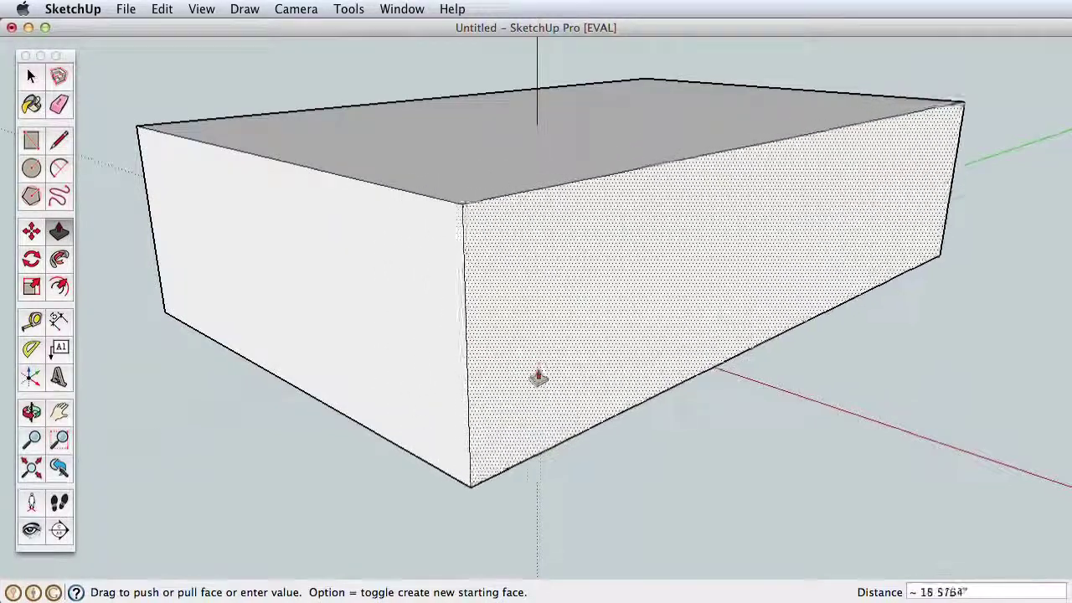
left_click(553, 383)
Step: Lower the box's top slightly and push the front end inward about 10 inches
left_click(507, 194)
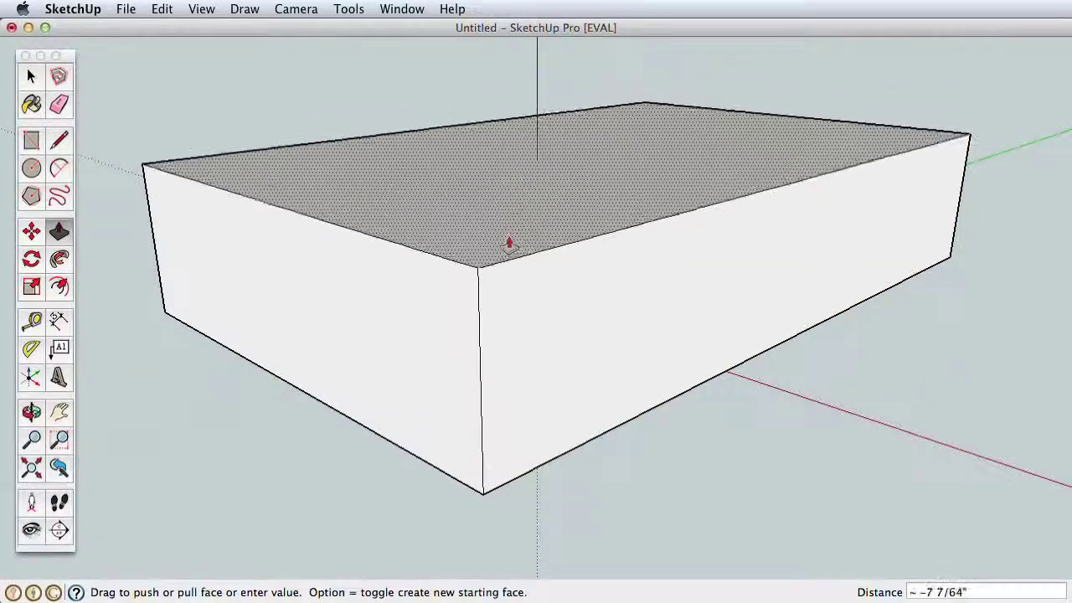
left_click(512, 239)
left_click(513, 240)
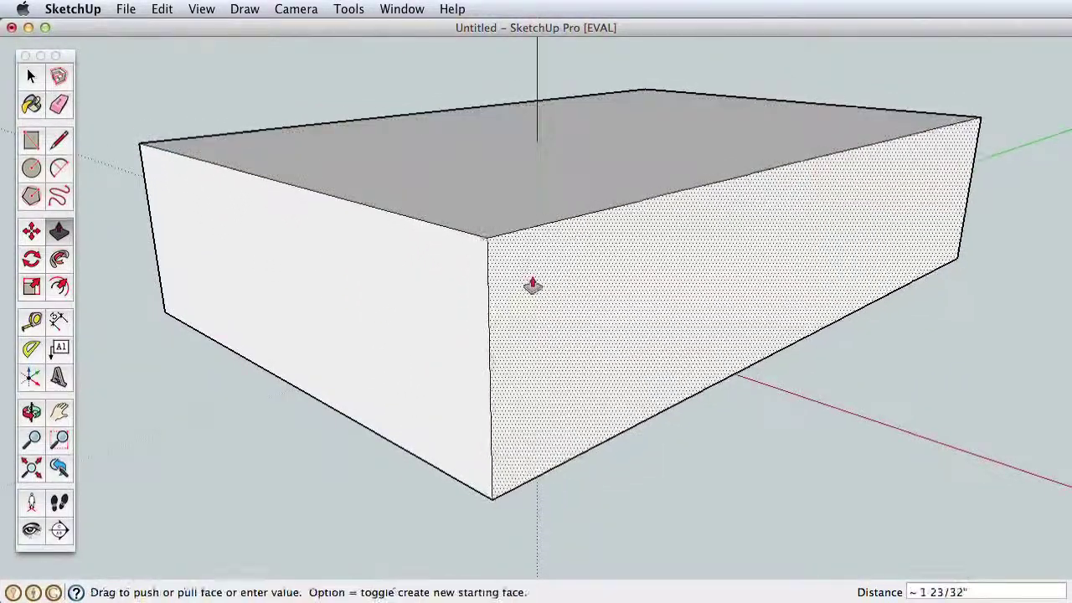
left_click(513, 308)
left_click(490, 309)
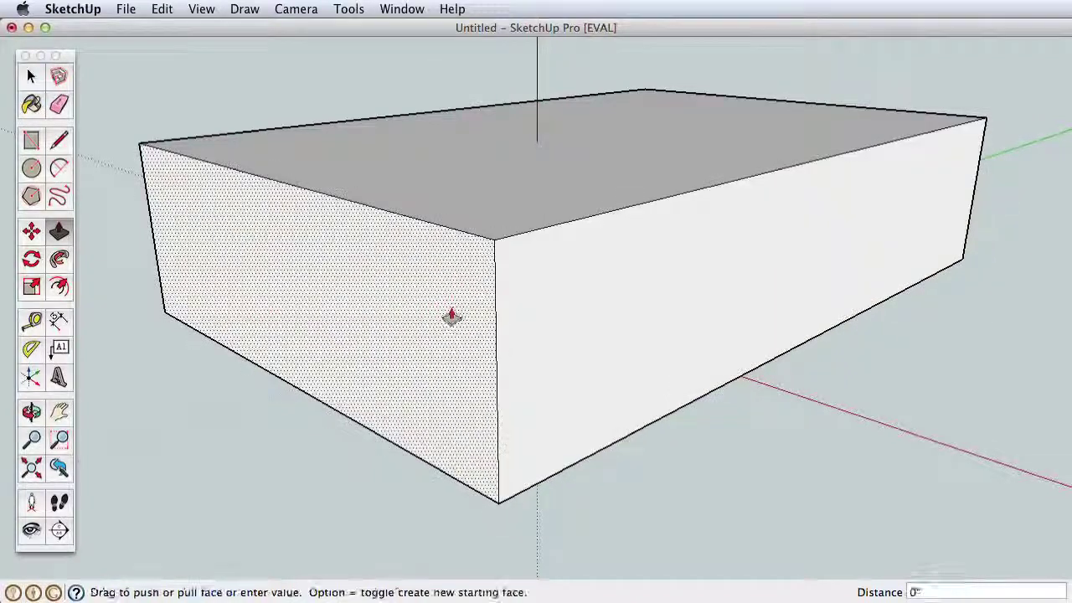
left_click(512, 302)
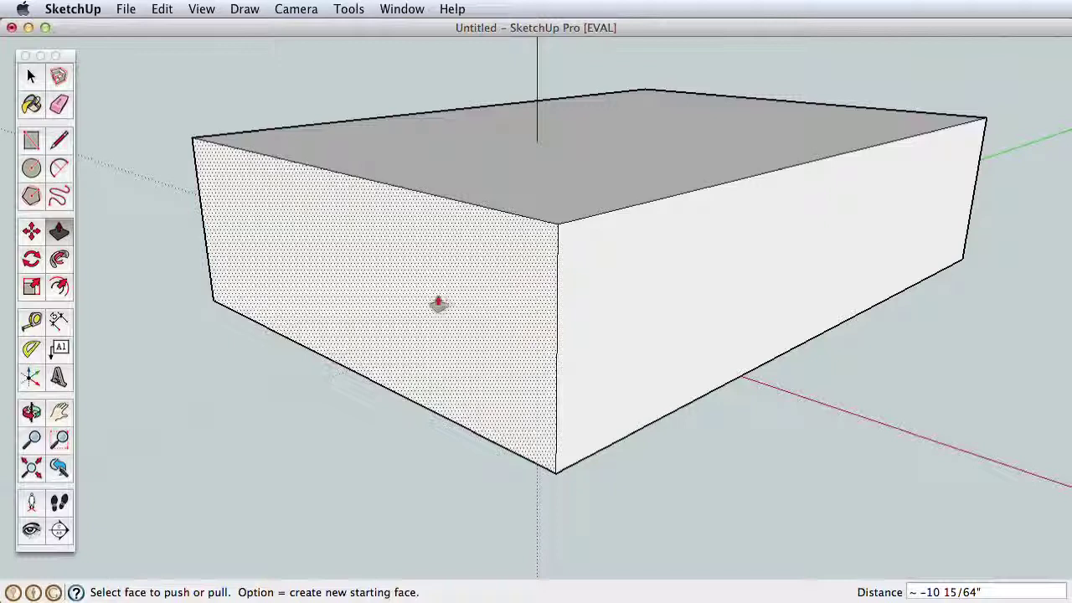
left_click(31, 140)
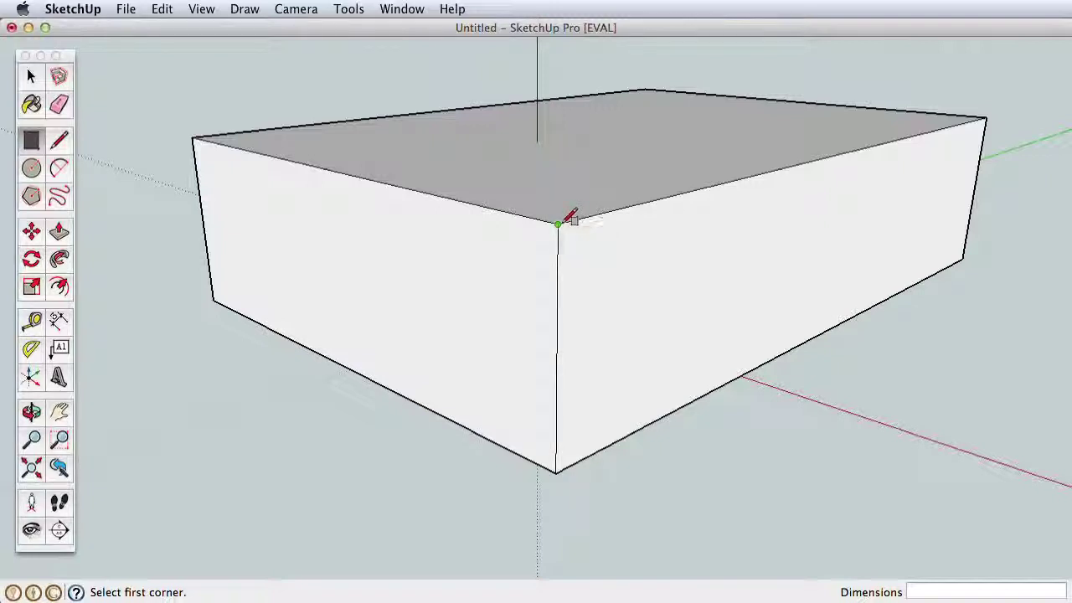
Step: Draw a rectangle down the right face and push it about 79 61/64" into the box
left_click(558, 224)
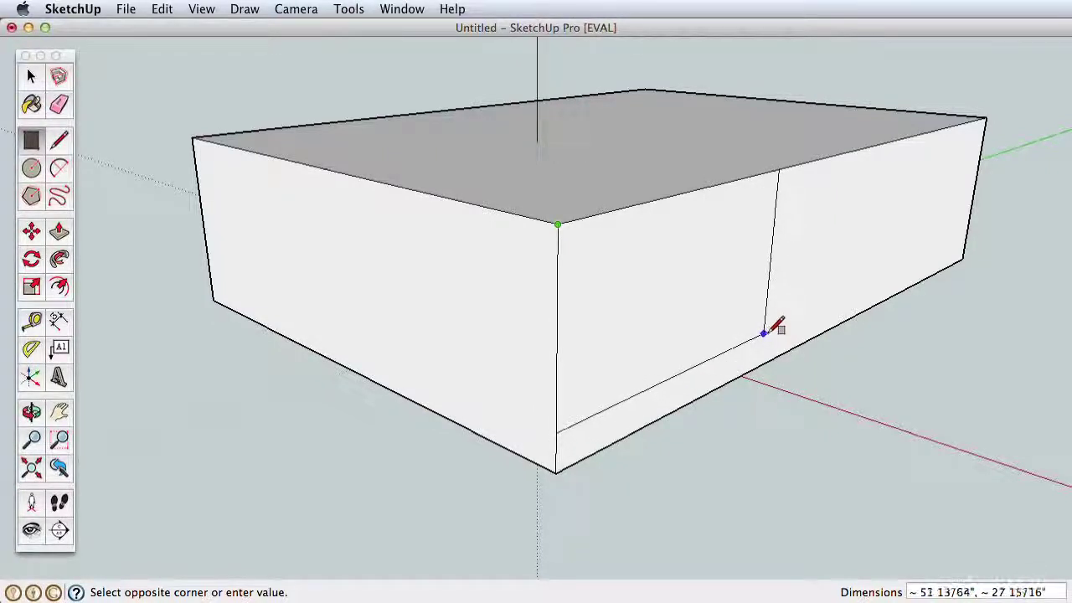
left_click(762, 332)
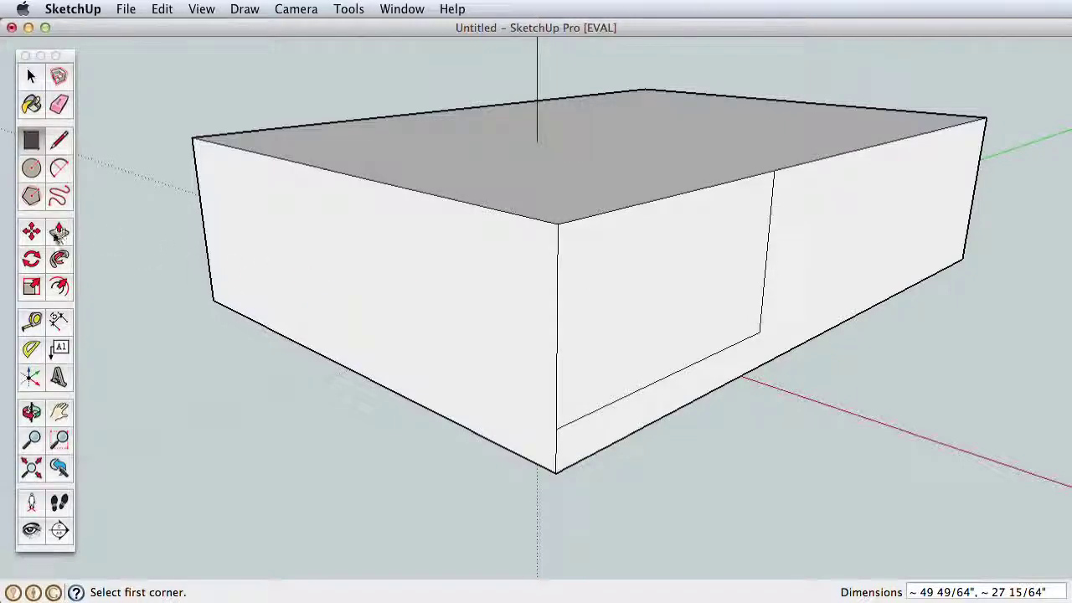
left_click(59, 231)
left_click_drag(602, 337, 295, 254)
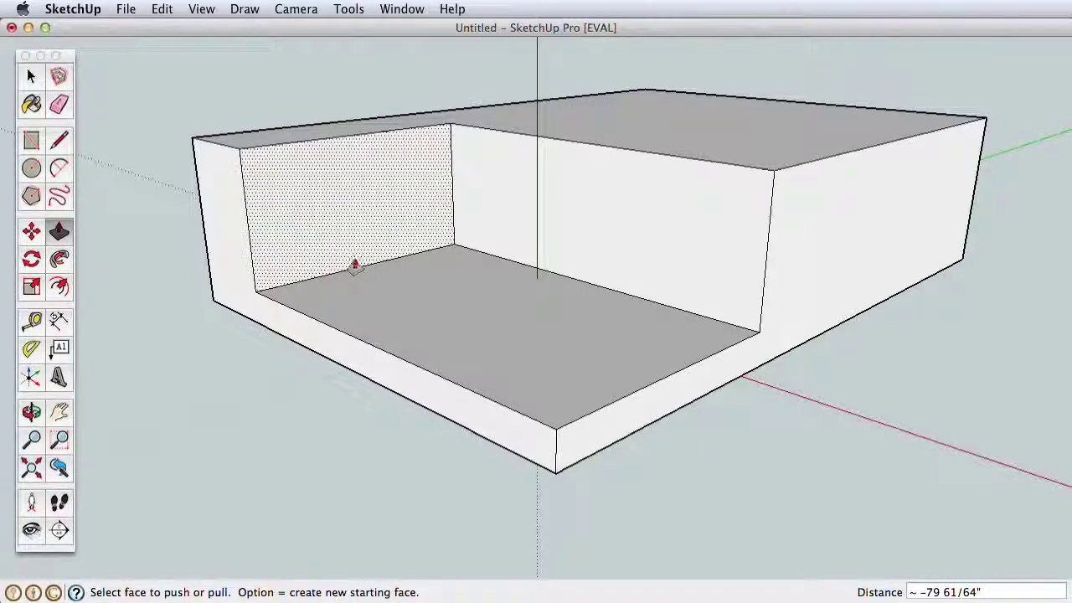
left_click(31, 169)
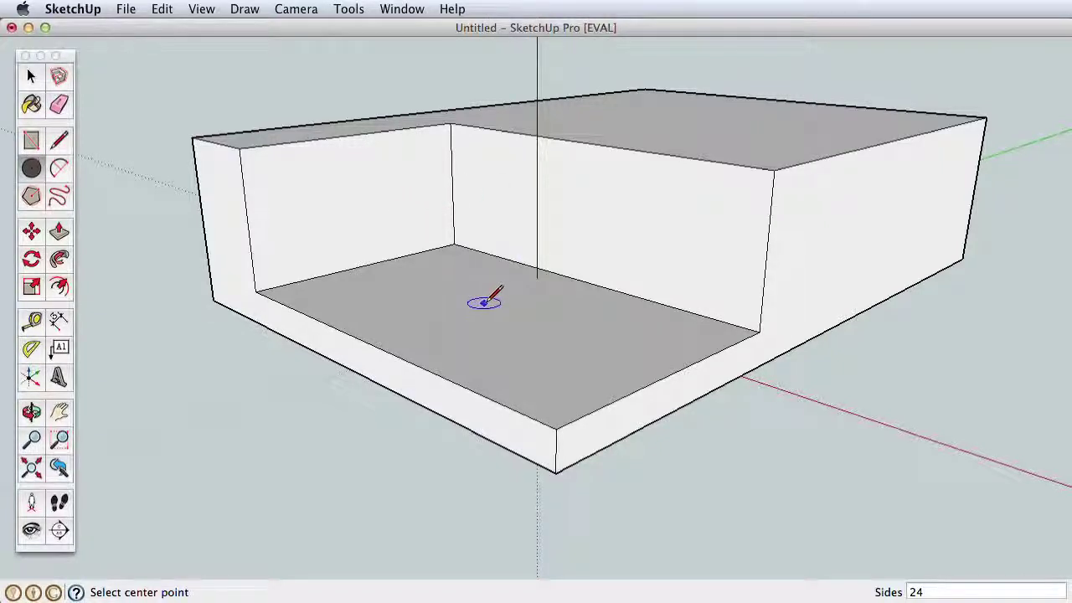
Step: Draw one circle on the back wall and another on the side wall
left_click(633, 220)
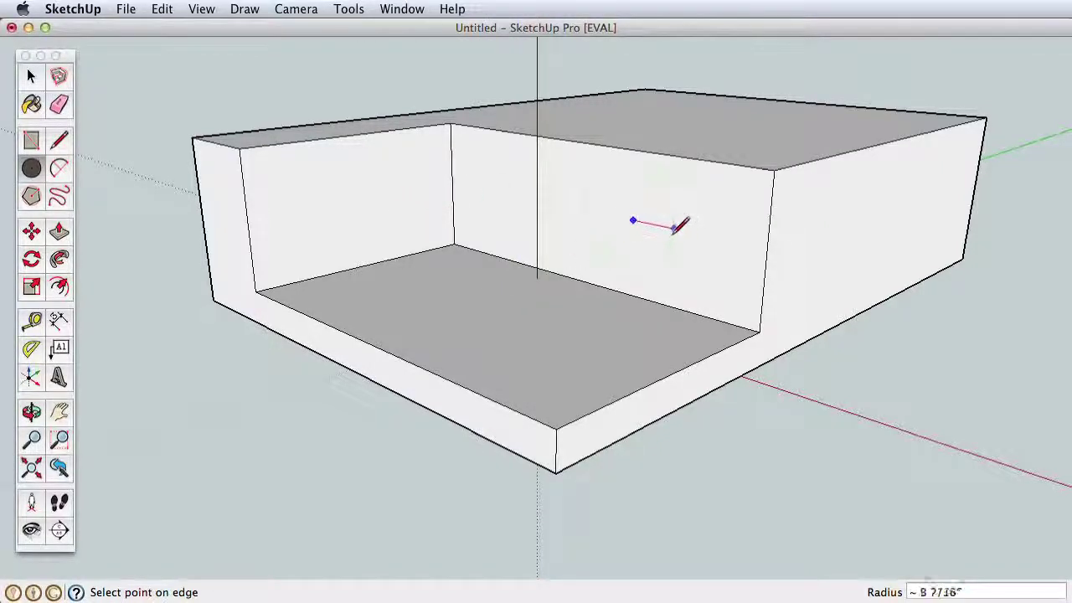
left_click(673, 226)
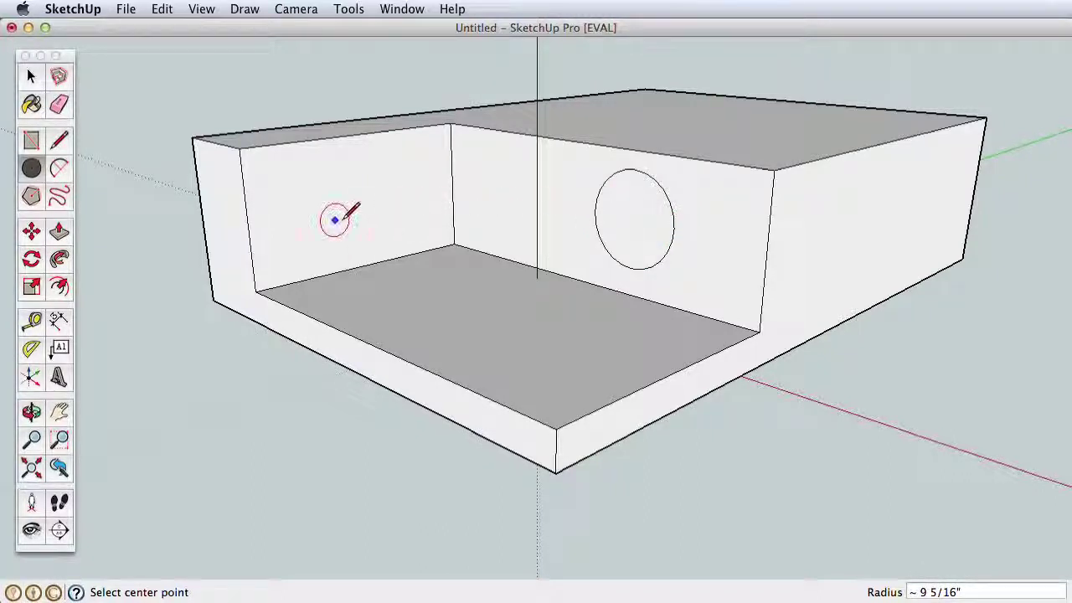
left_click(319, 210)
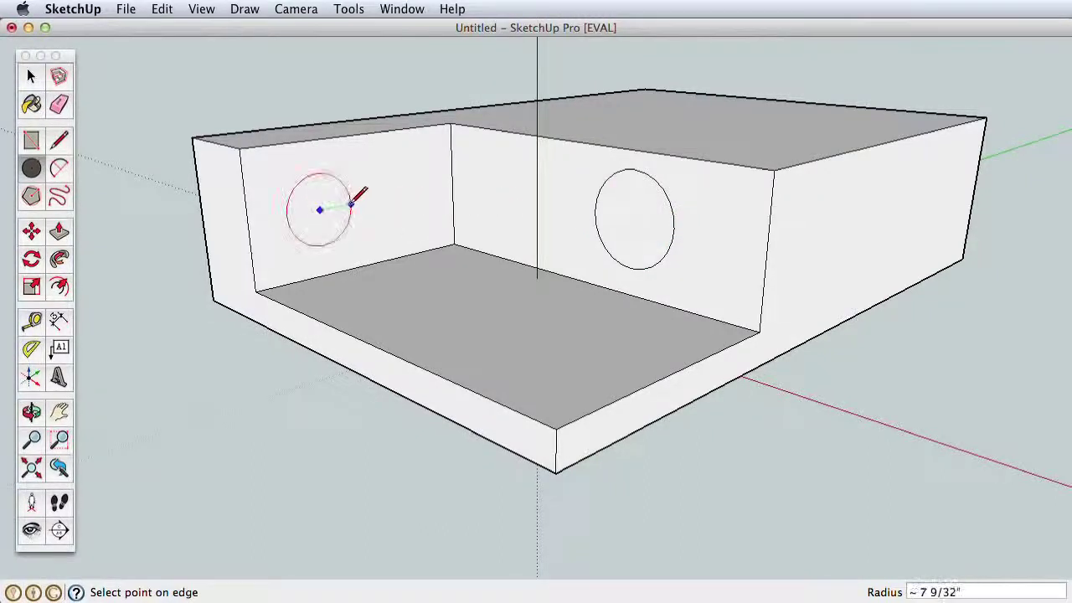
left_click(365, 203)
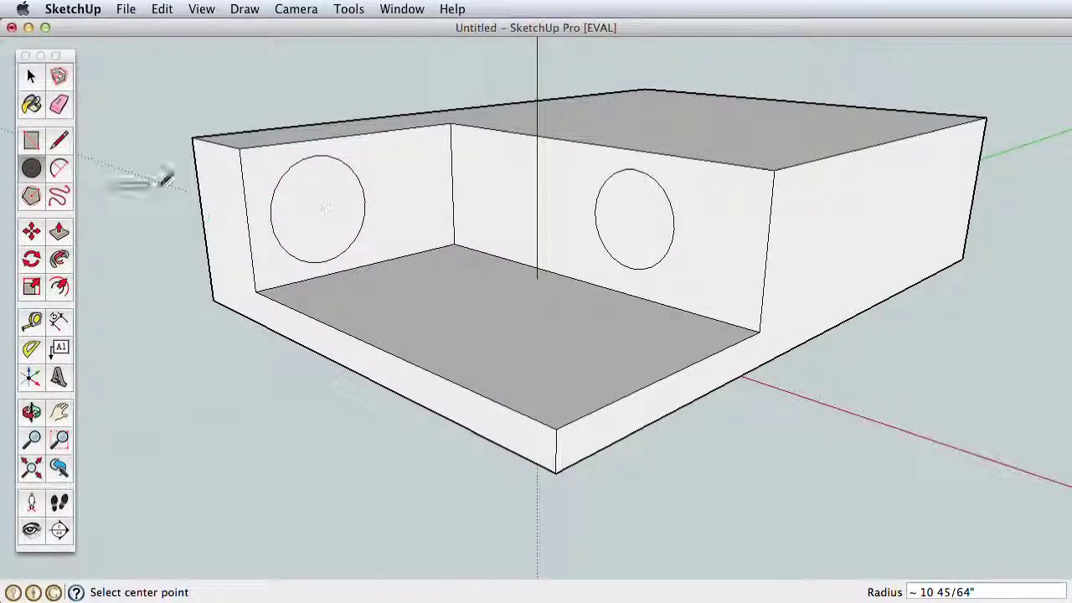
Step: Pull the side-wall circle out into a cylinder and push the back-wall circle in as a hole
left_click(59, 232)
left_click_drag(307, 231, 363, 234)
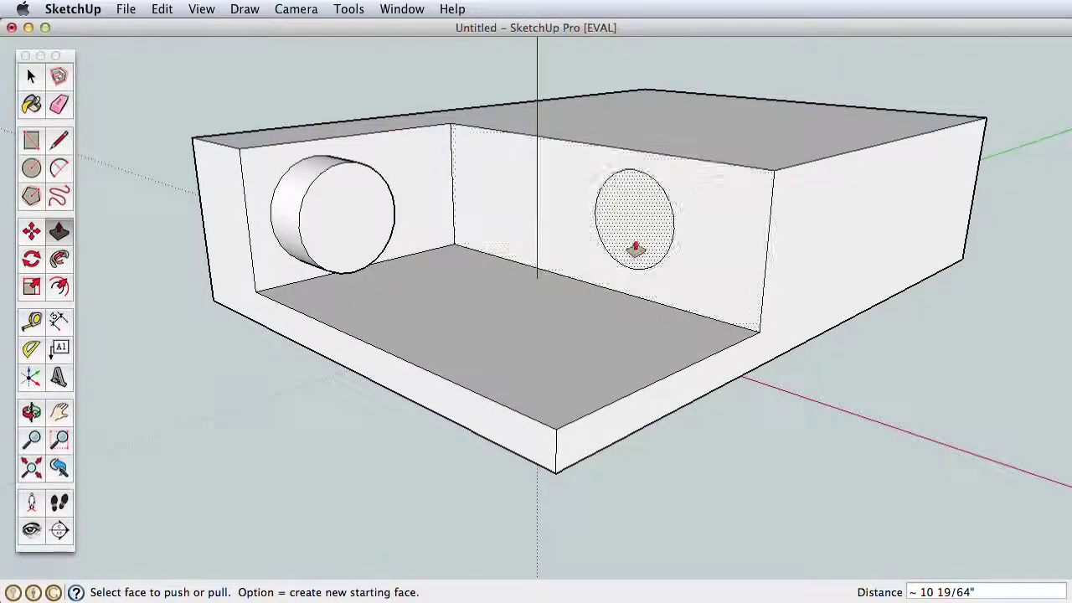
left_click_drag(617, 239, 642, 232)
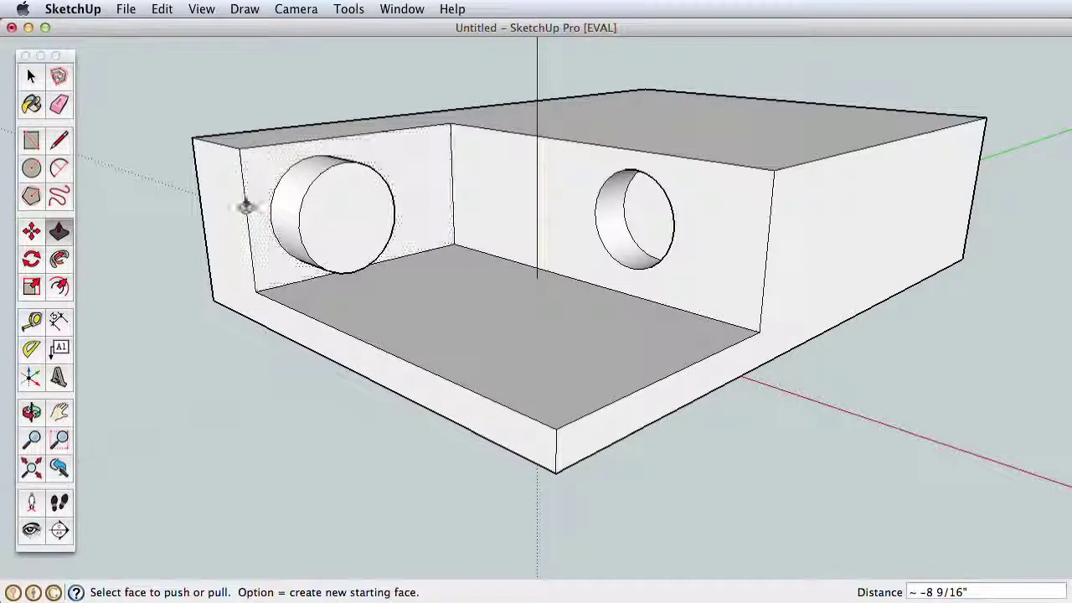
left_click(31, 140)
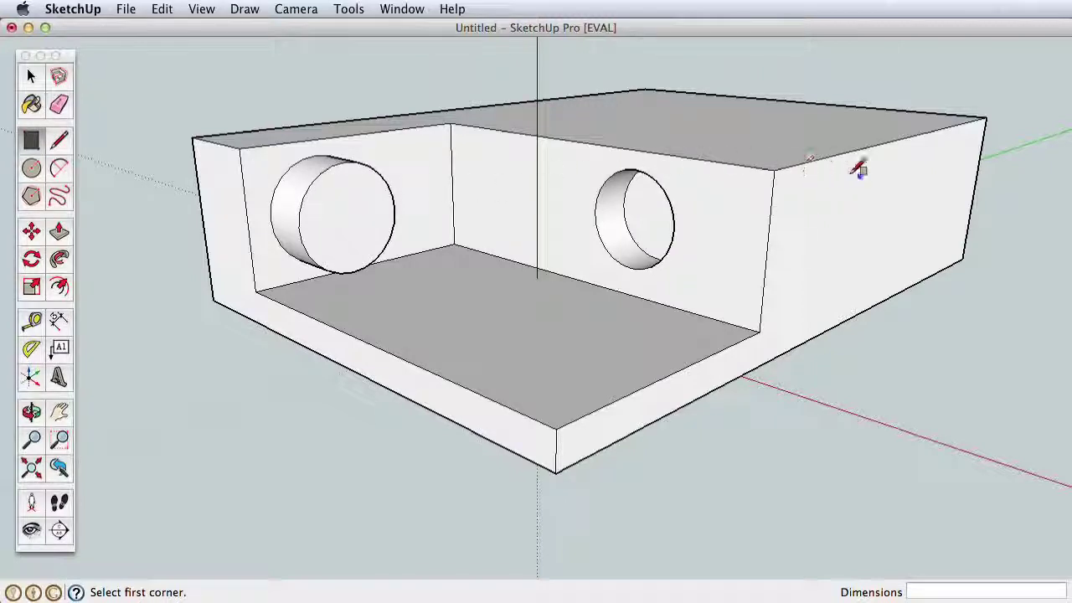
Step: Draw a narrow rectangle on the right end face and push it inward as a notch
left_click(918, 134)
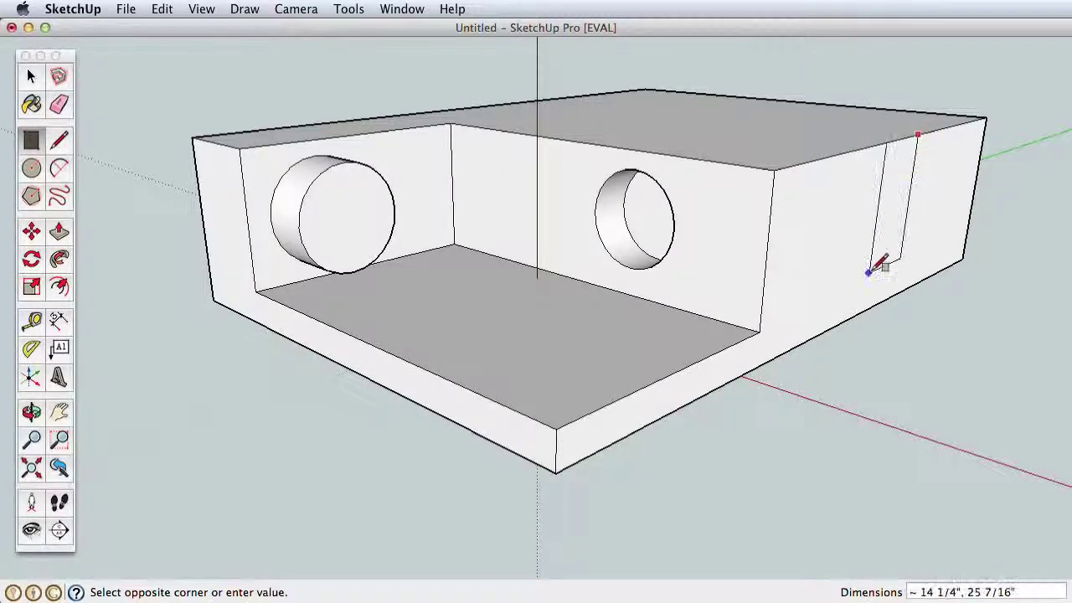
left_click(836, 325)
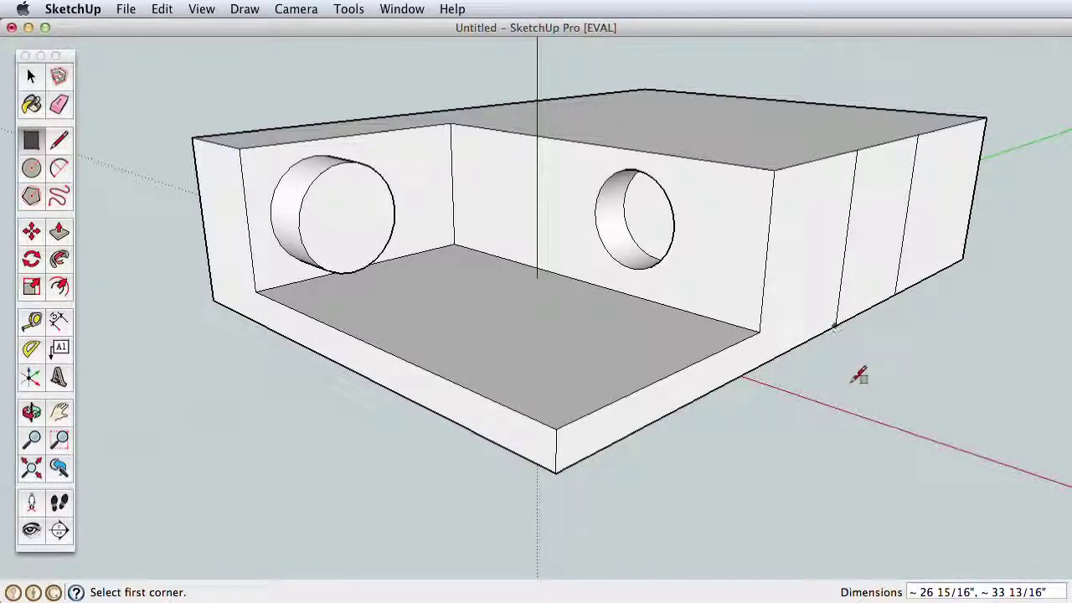
left_click(59, 238)
left_click(876, 282)
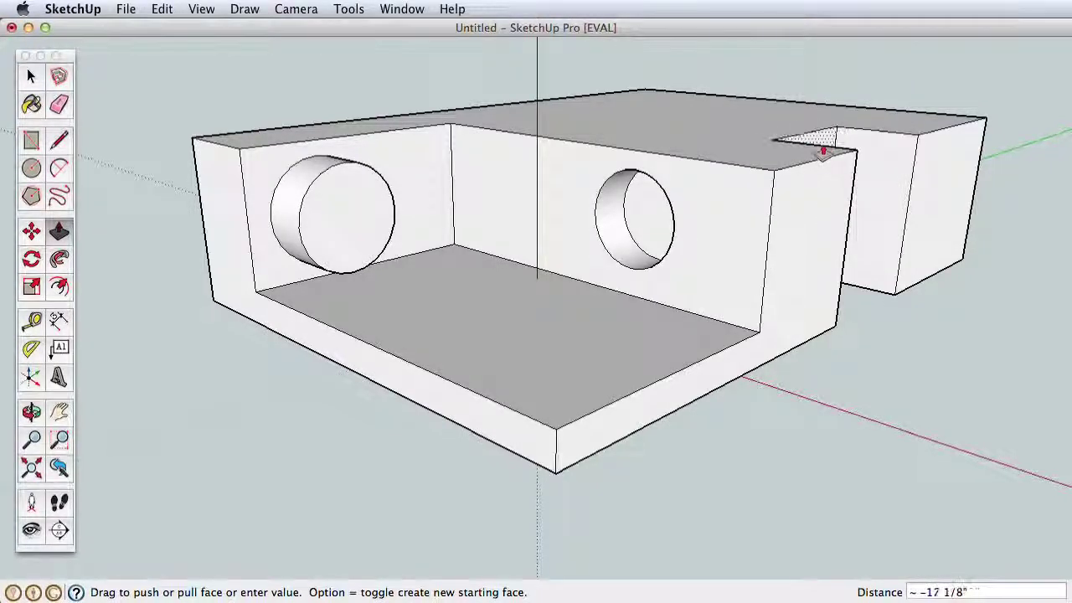
left_click(847, 149)
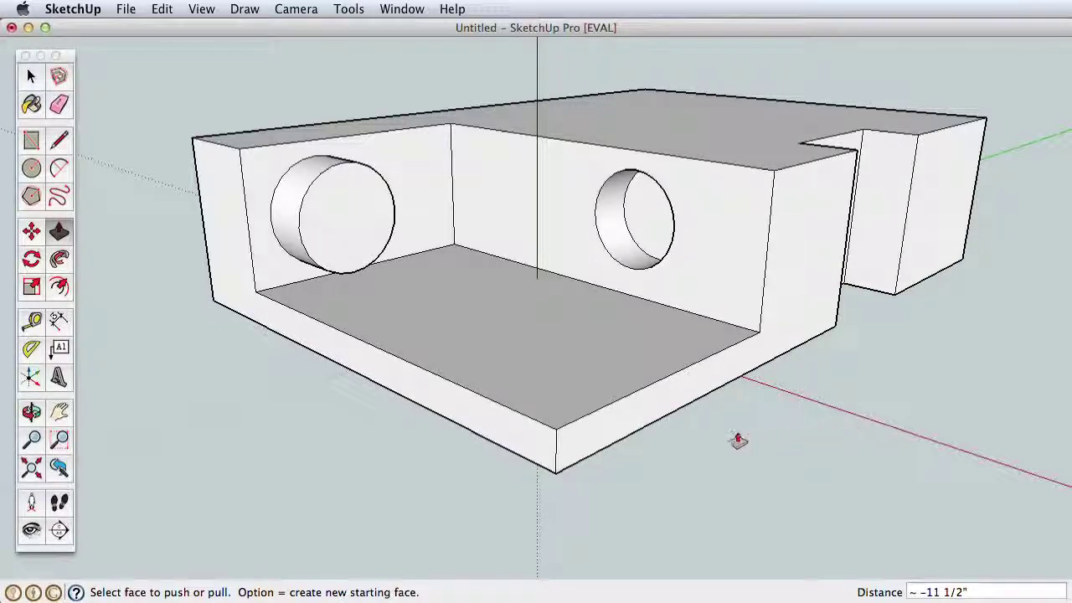
left_click(31, 142)
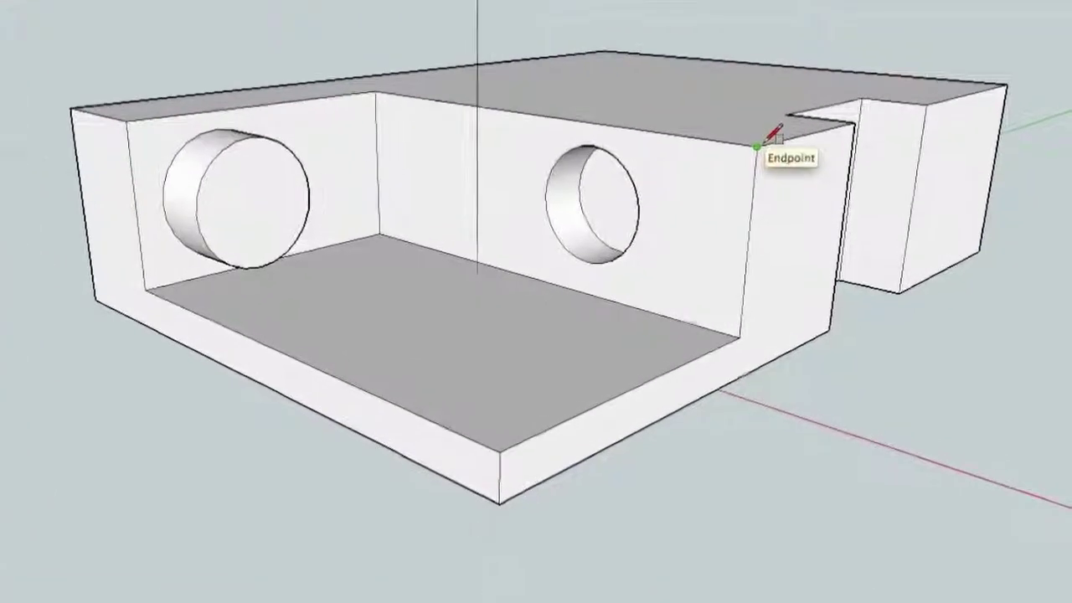
scroll(758, 147, "up", 5)
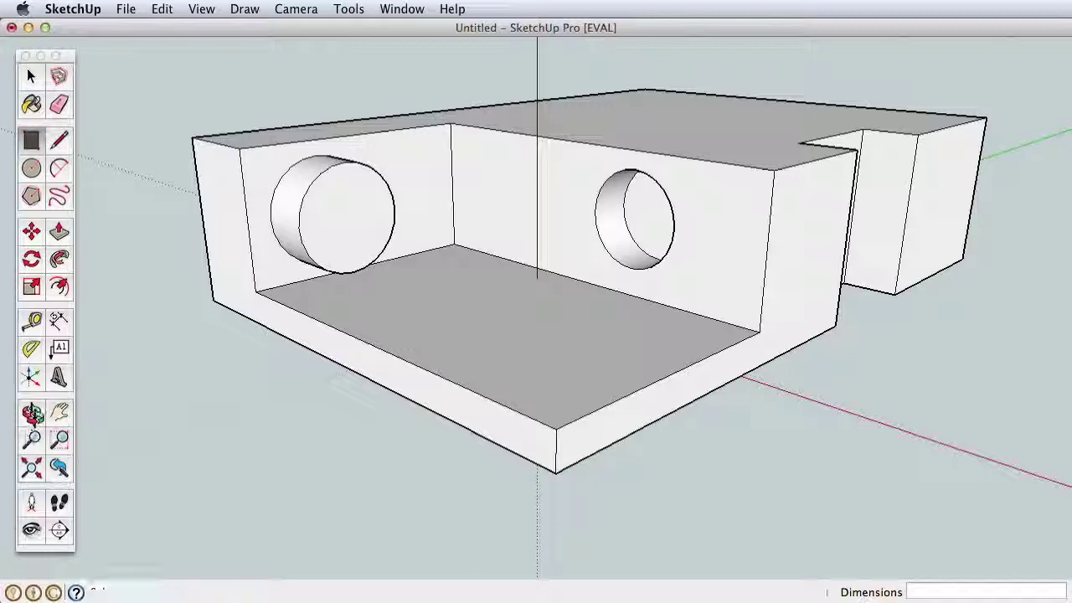
Step: Orbit and pan around the model, then zoom in on the round hole in the back wall
left_click(31, 412)
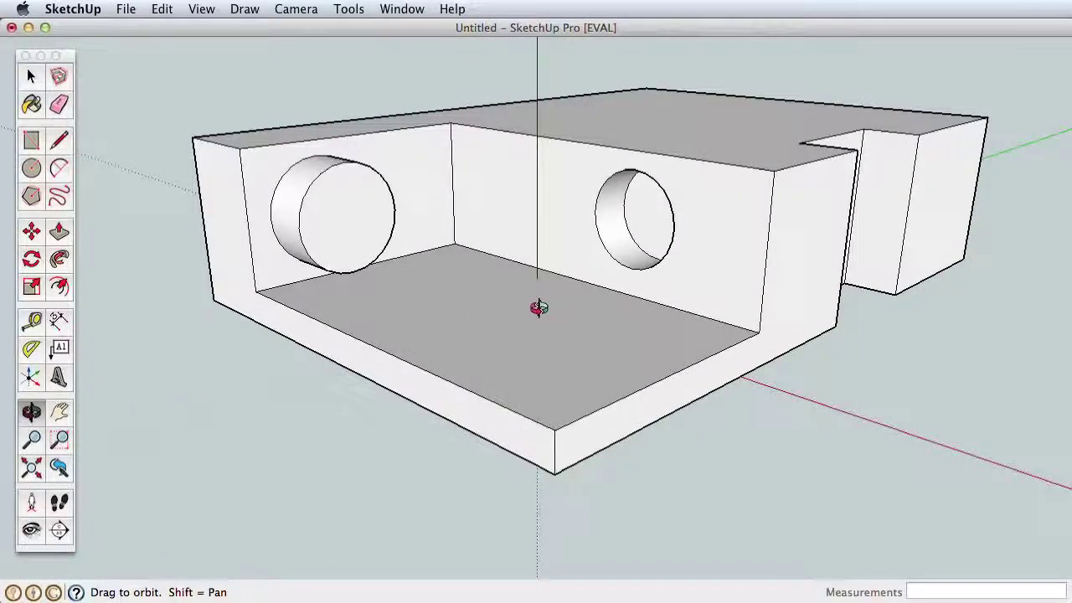
left_click_drag(534, 310, 627, 215)
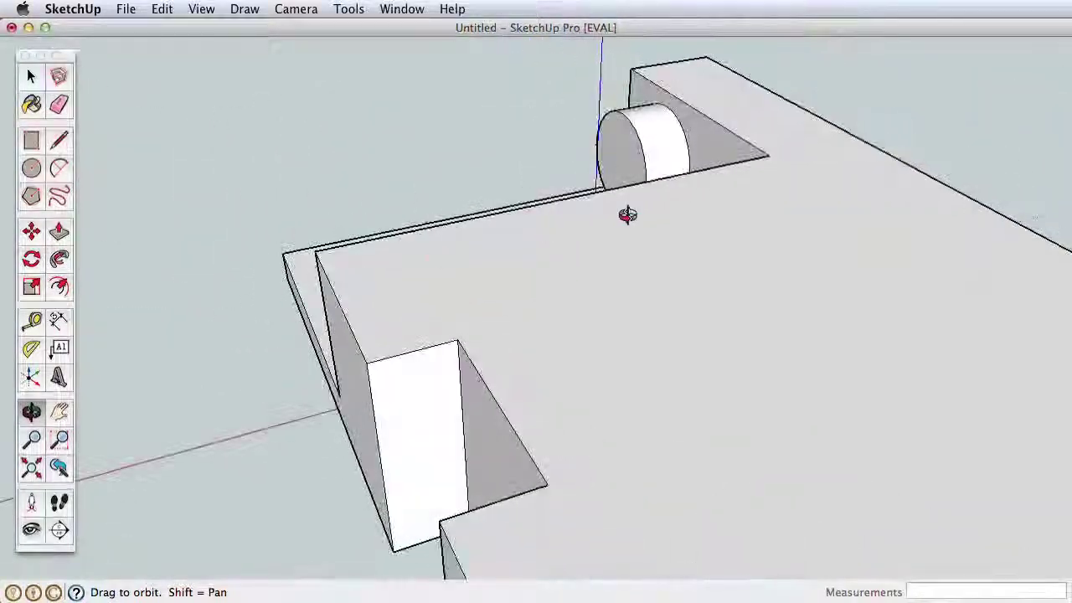
left_click_drag(989, 182, 175, 162)
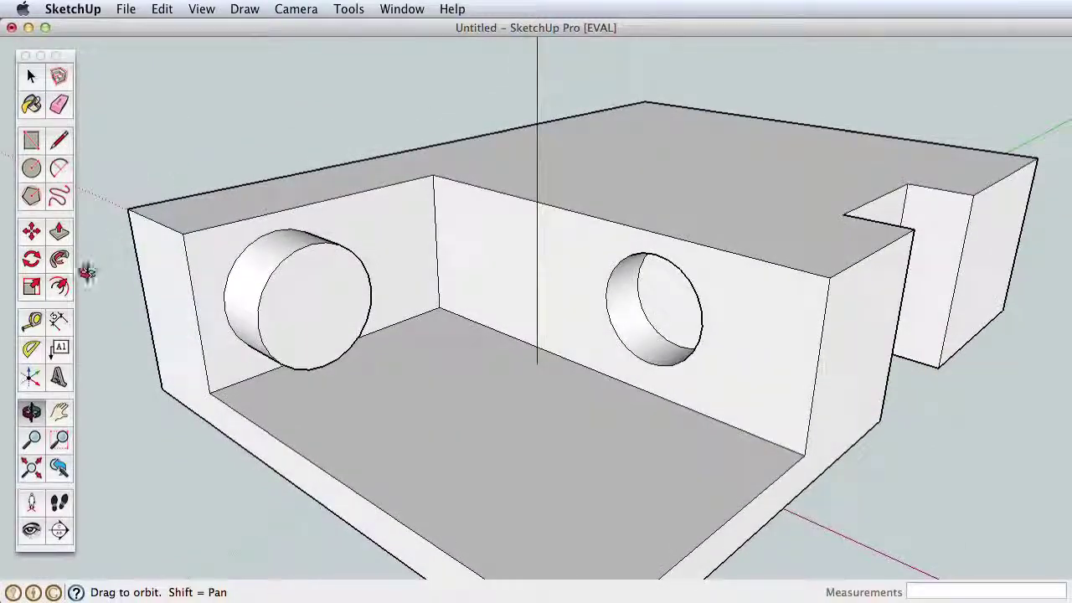
left_click(59, 411)
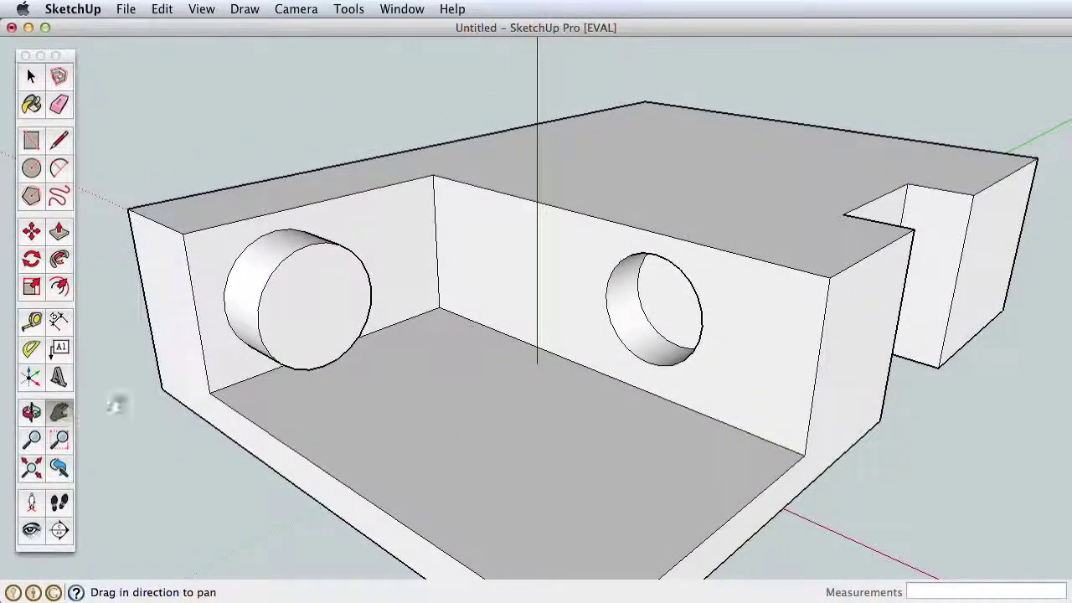
left_click_drag(622, 430, 485, 317)
left_click(32, 443)
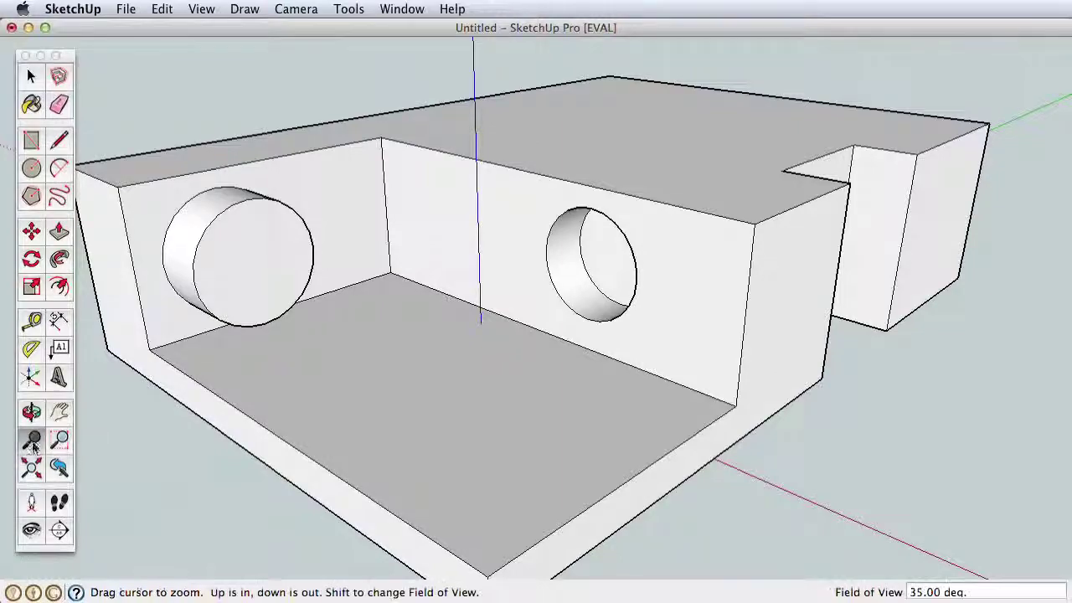
left_click_drag(577, 352, 557, 395)
Step: Zoom back out and orbit to view the model from behind
left_click_drag(555, 352, 476, 355)
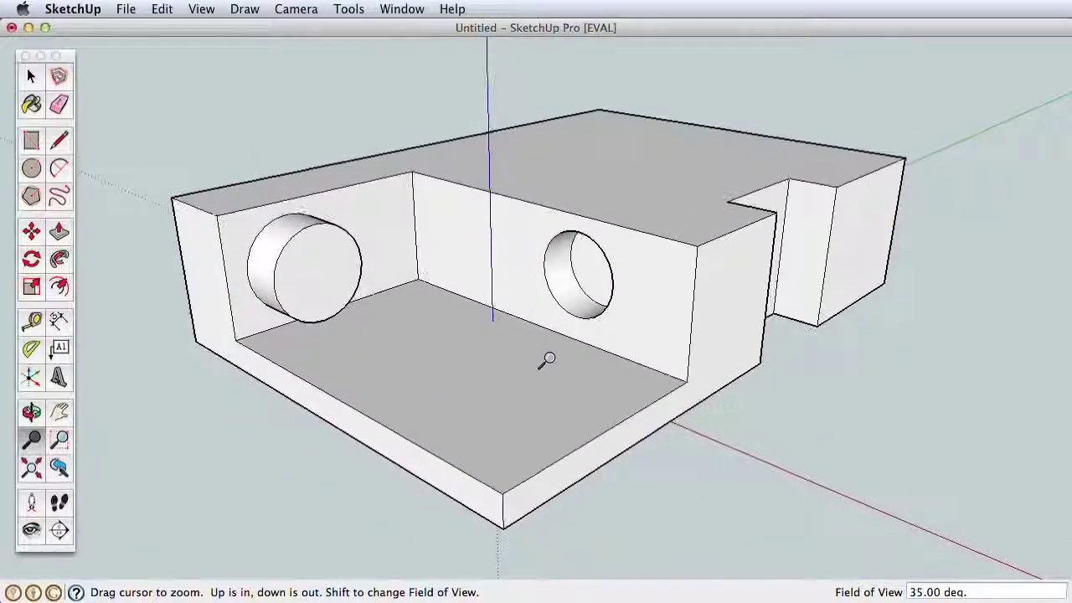
left_click(31, 411)
left_click_drag(240, 388, 665, 313)
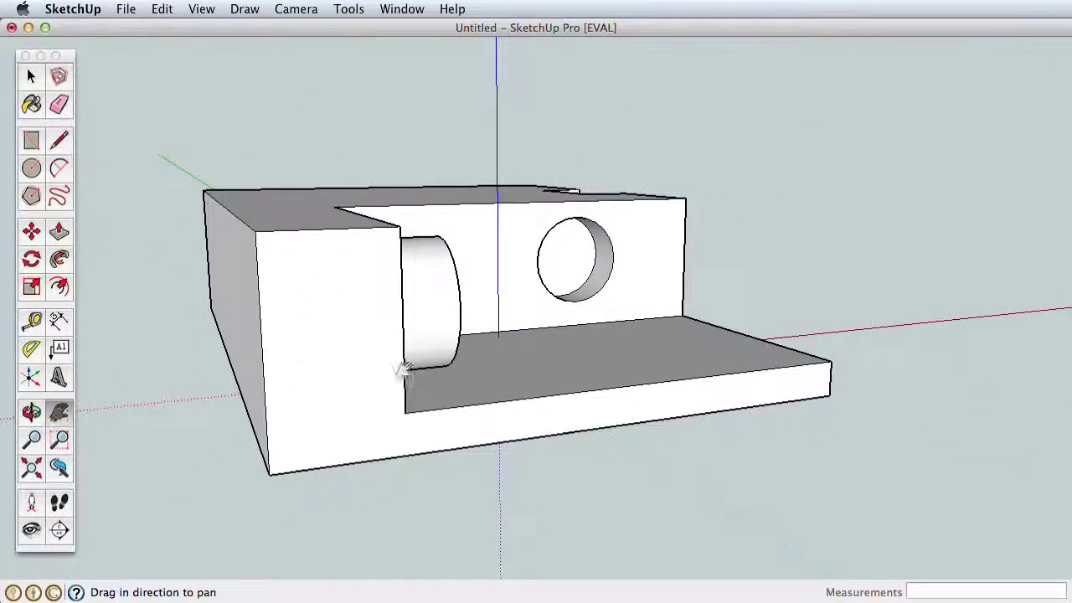
left_click_drag(403, 370, 335, 316)
left_click(31, 441)
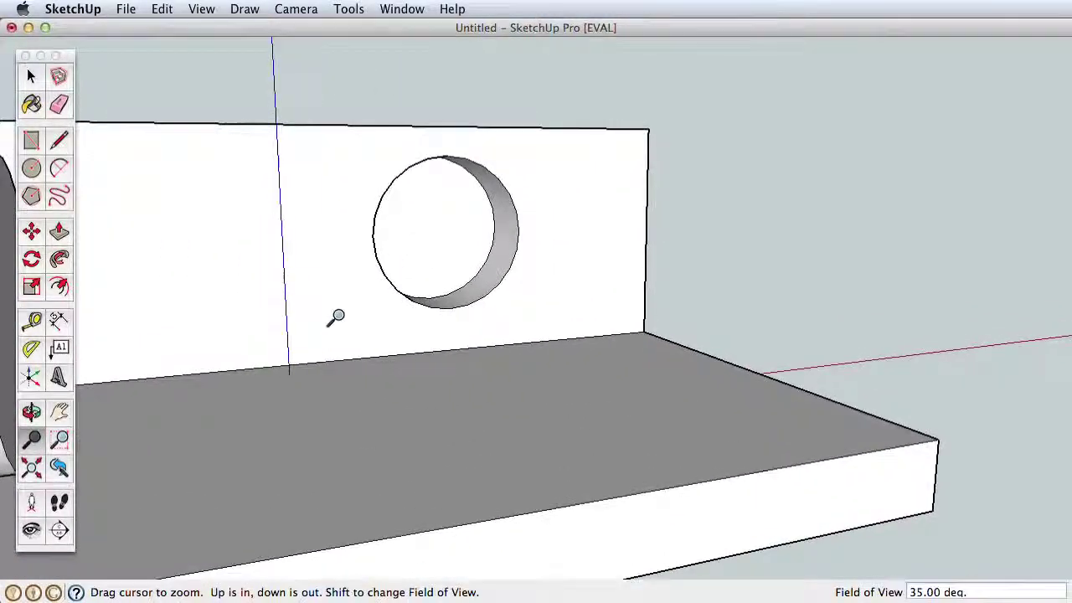
Step: Pan to the cylinder, orbit to see both holes, then zoom out to the whole part
left_click(59, 412)
left_click_drag(419, 330, 507, 330)
left_click(31, 412)
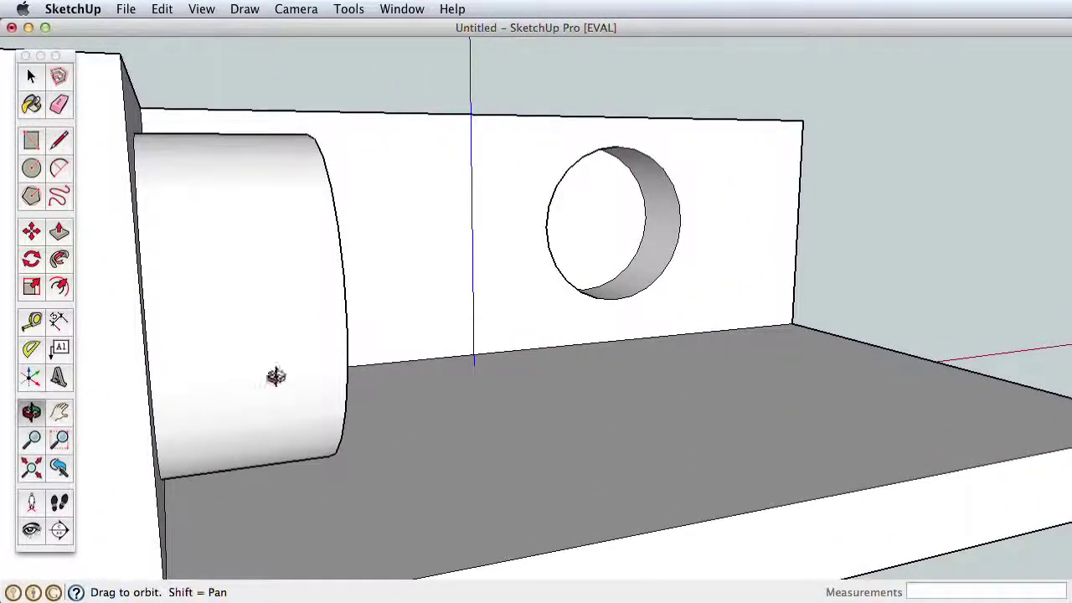
left_click_drag(277, 376, 304, 368)
left_click(31, 441)
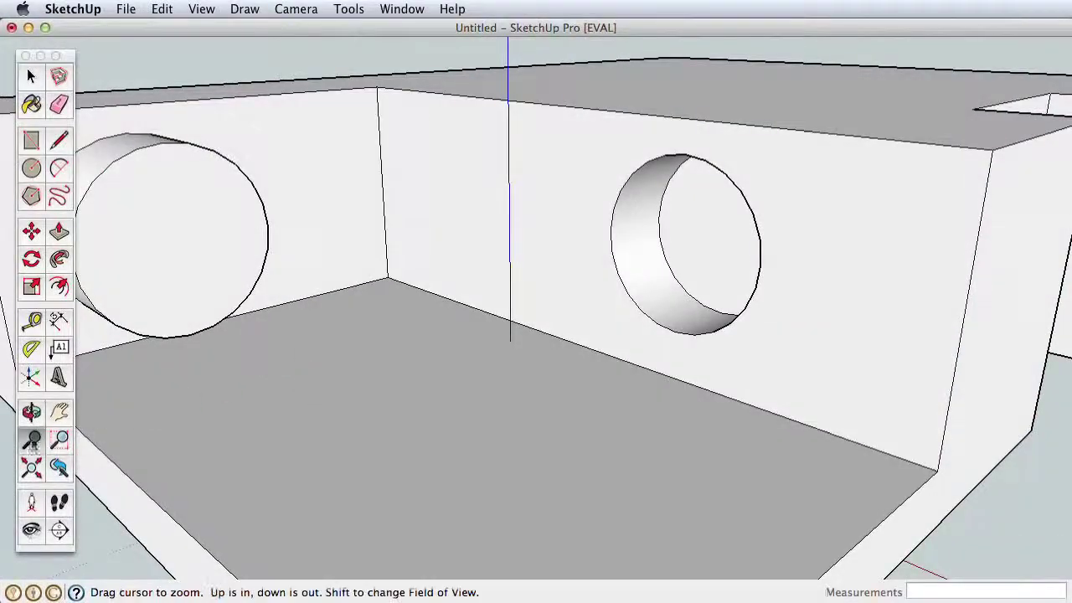
left_click_drag(620, 272, 595, 457)
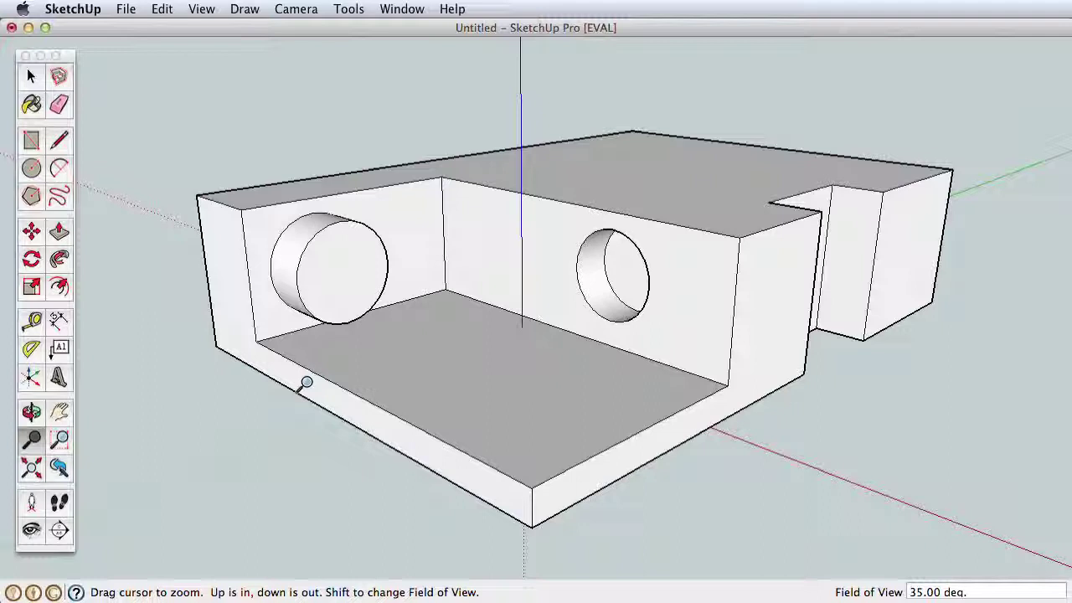
key("space")
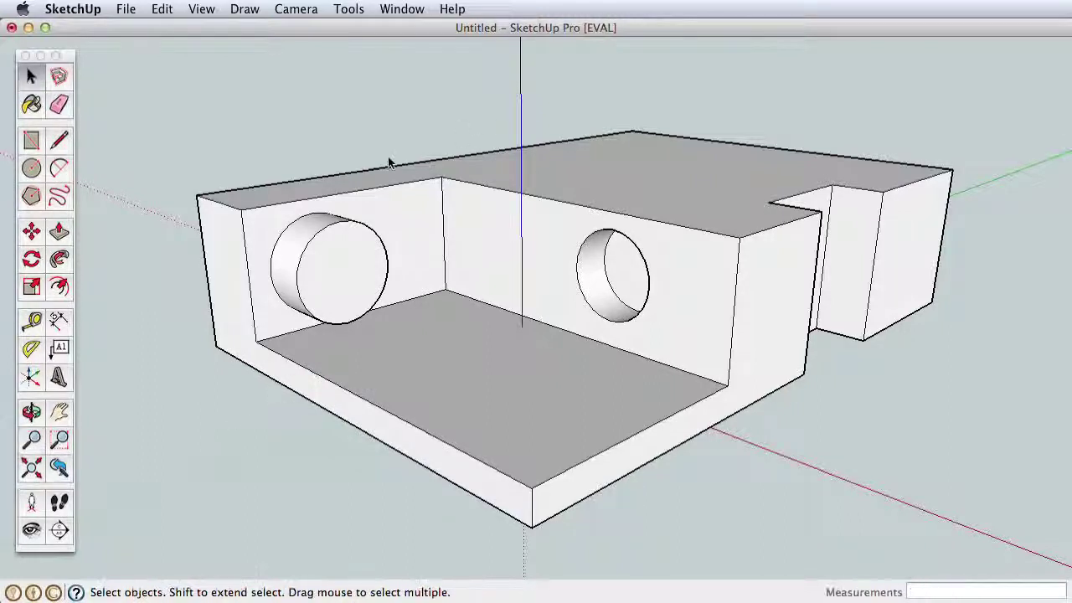
key("o")
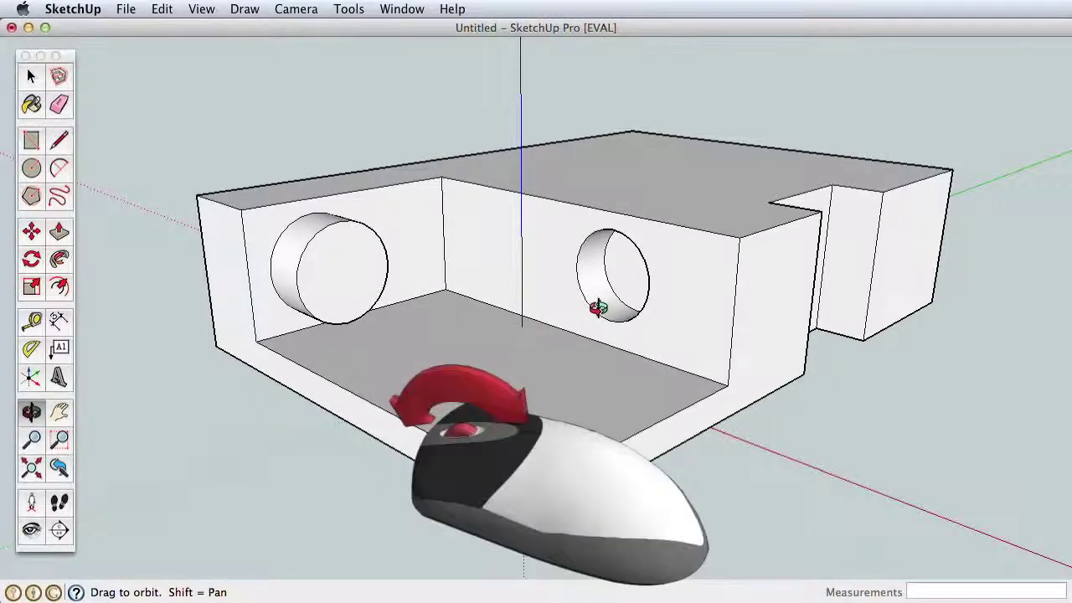
scroll(597, 308, "up", 3)
scroll(598, 308, "up", 4)
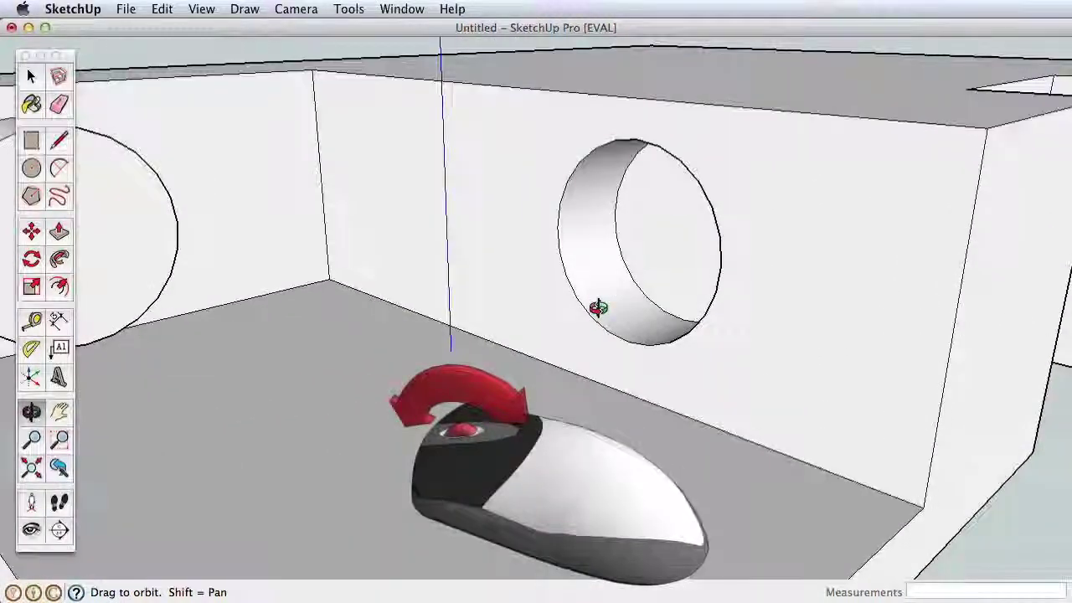
scroll(597, 307, "down", 4)
scroll(597, 307, "down", 3)
scroll(597, 308, "up", 1)
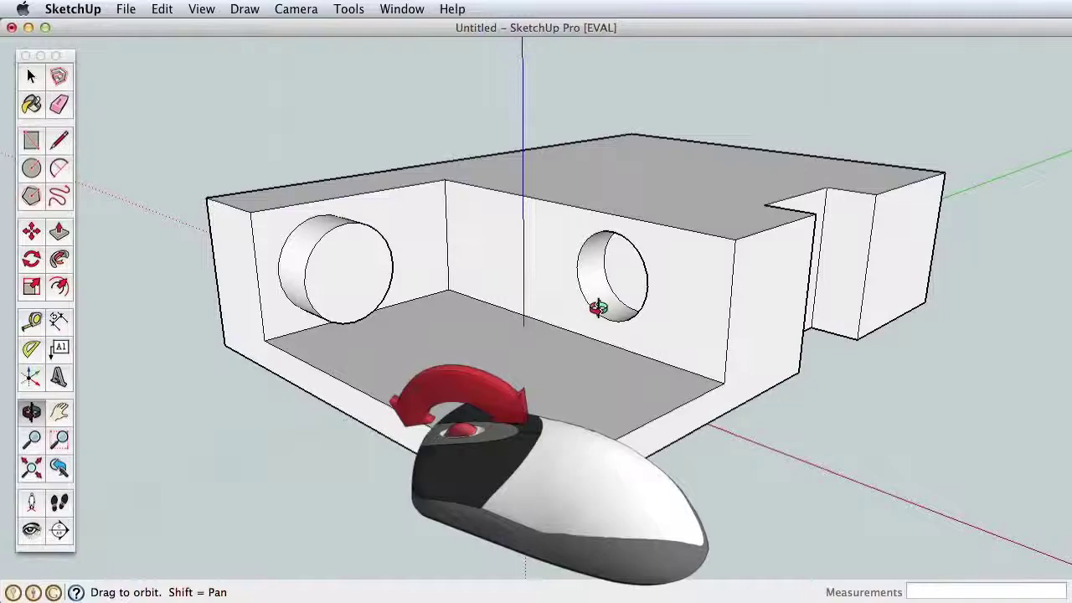
middle_click_drag(597, 308, 510, 354)
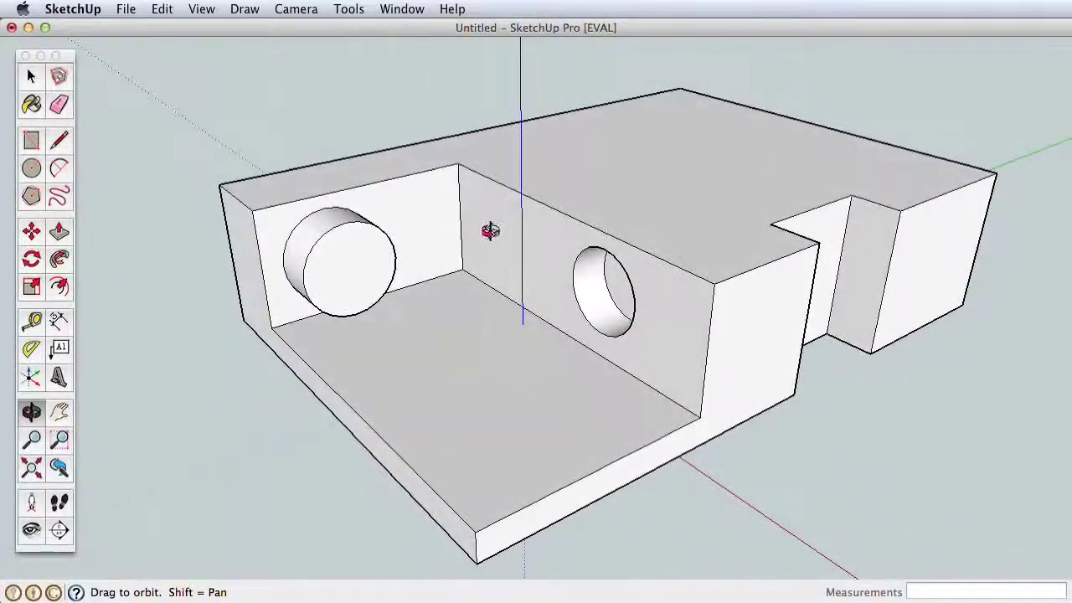
scroll(491, 226, "up", 3)
scroll(491, 226, "down", 5)
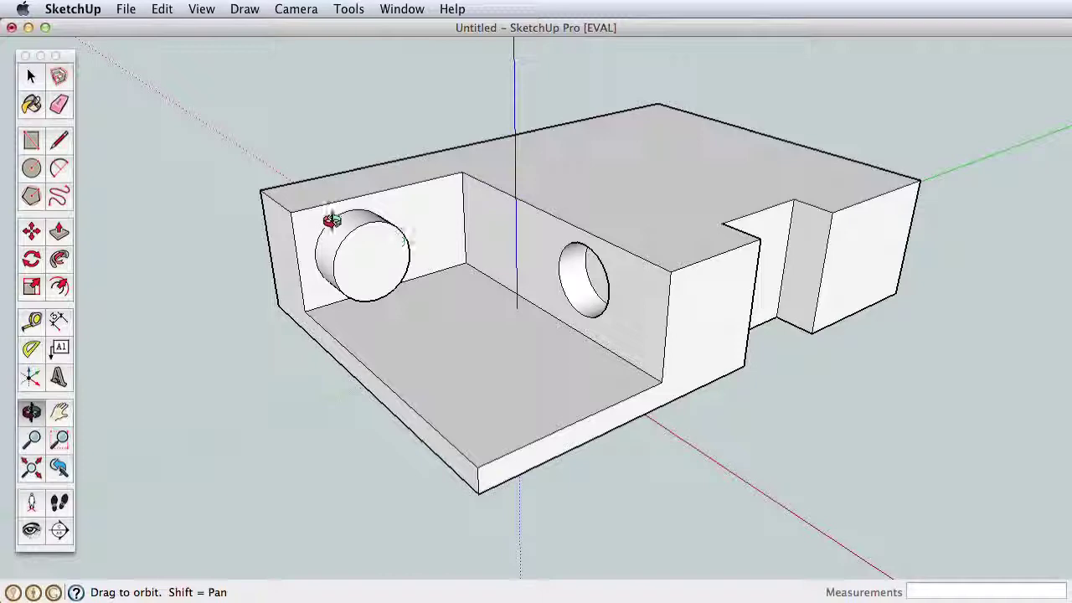
scroll(261, 198, "up", 8)
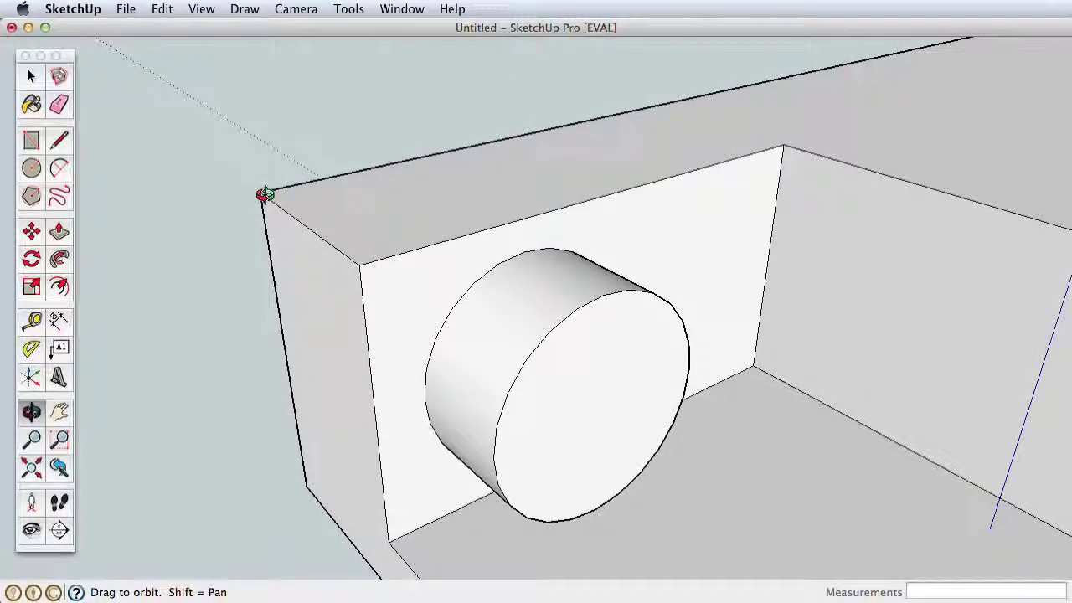
scroll(264, 195, "down", 10)
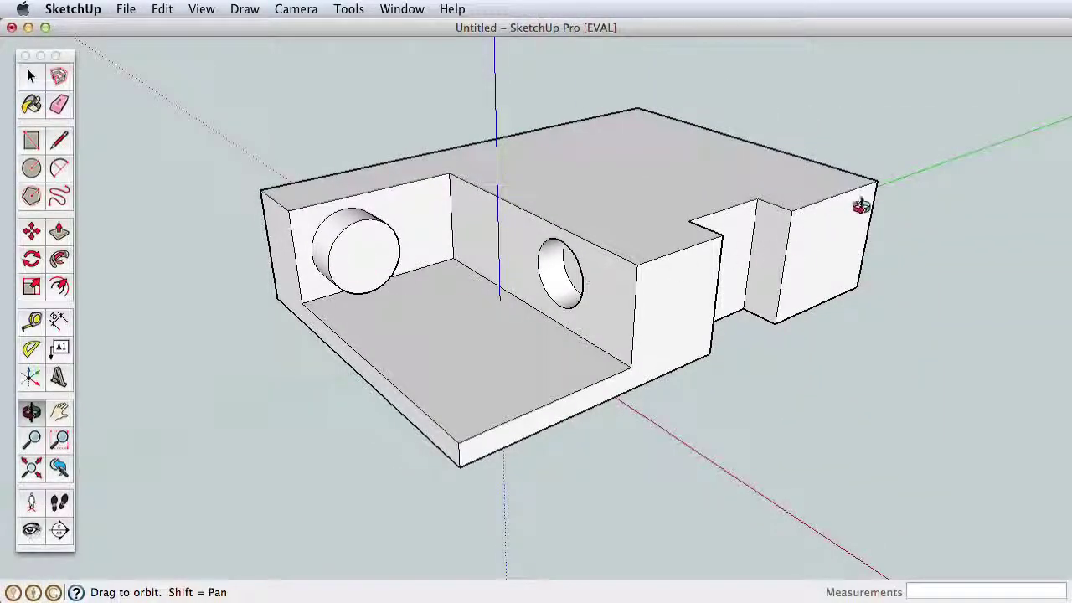
scroll(872, 181, "up", 8)
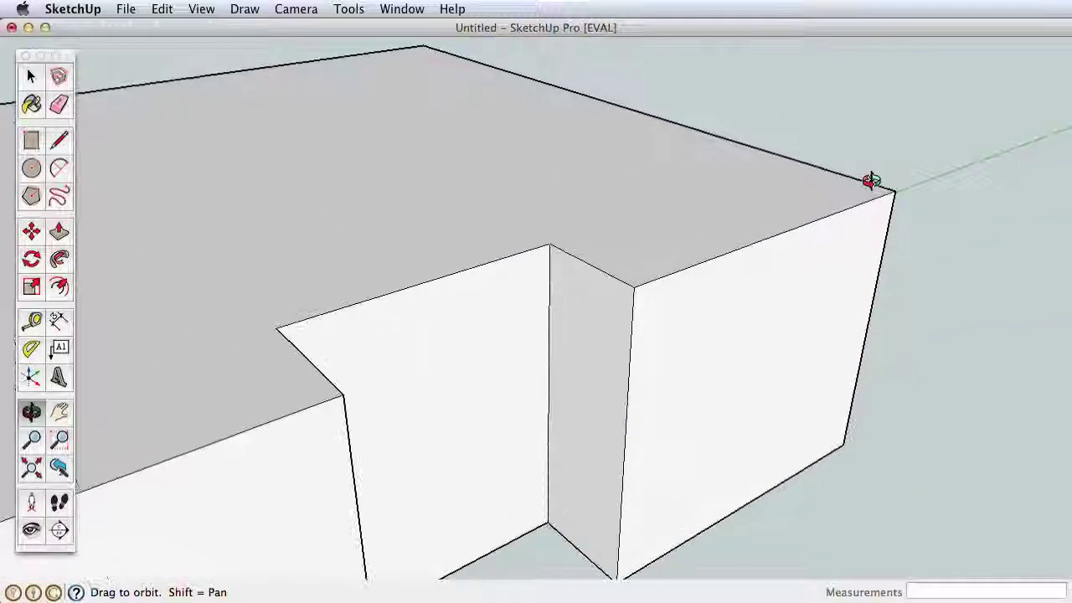
scroll(871, 180, "down", 10)
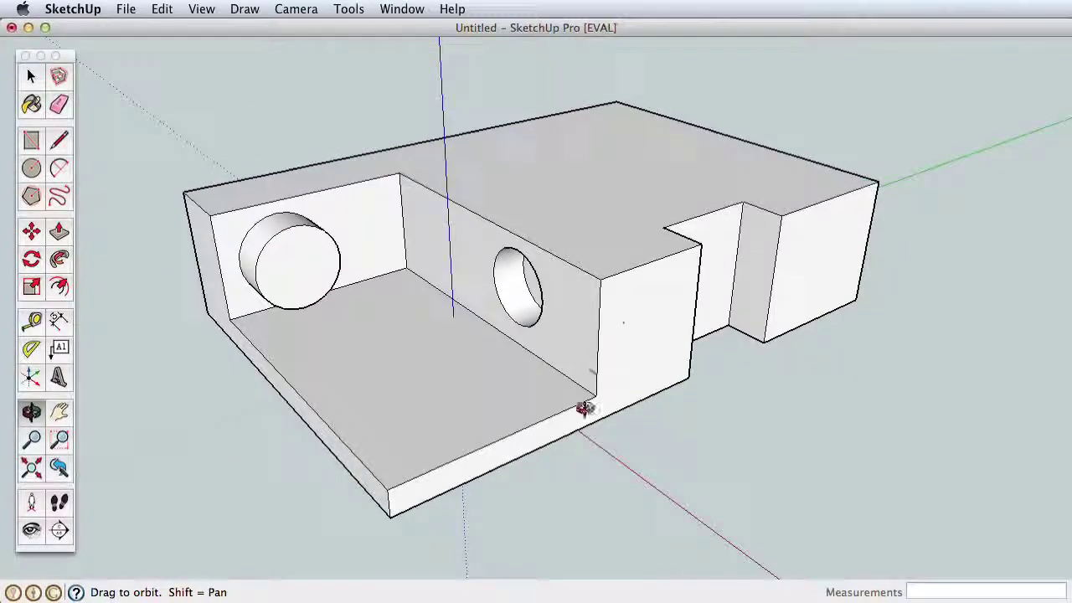
scroll(634, 389, "up", 6)
scroll(634, 389, "down", 6)
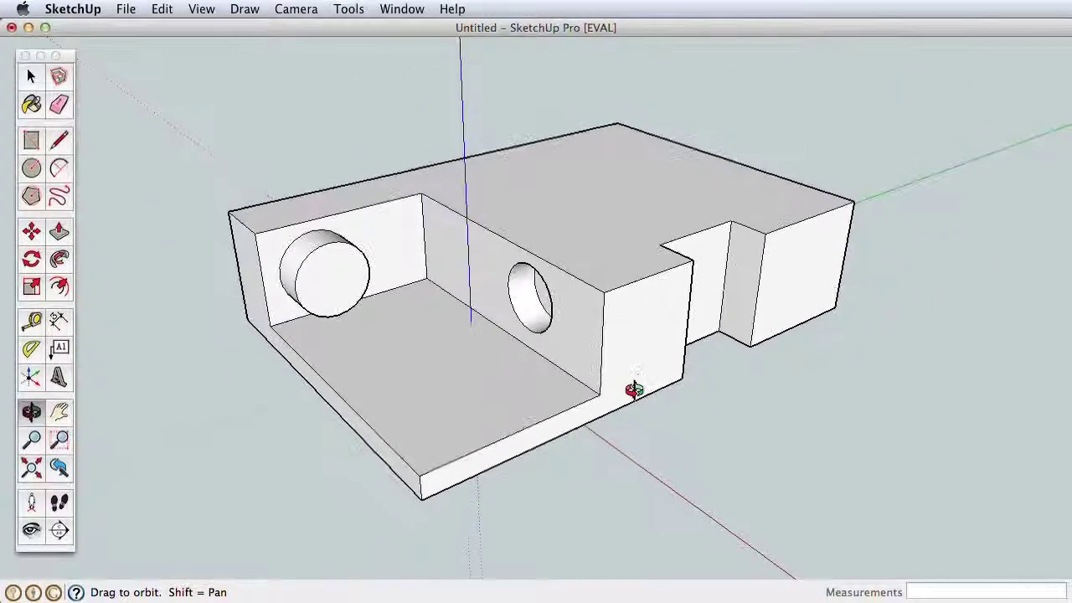
scroll(516, 288, "up", 5)
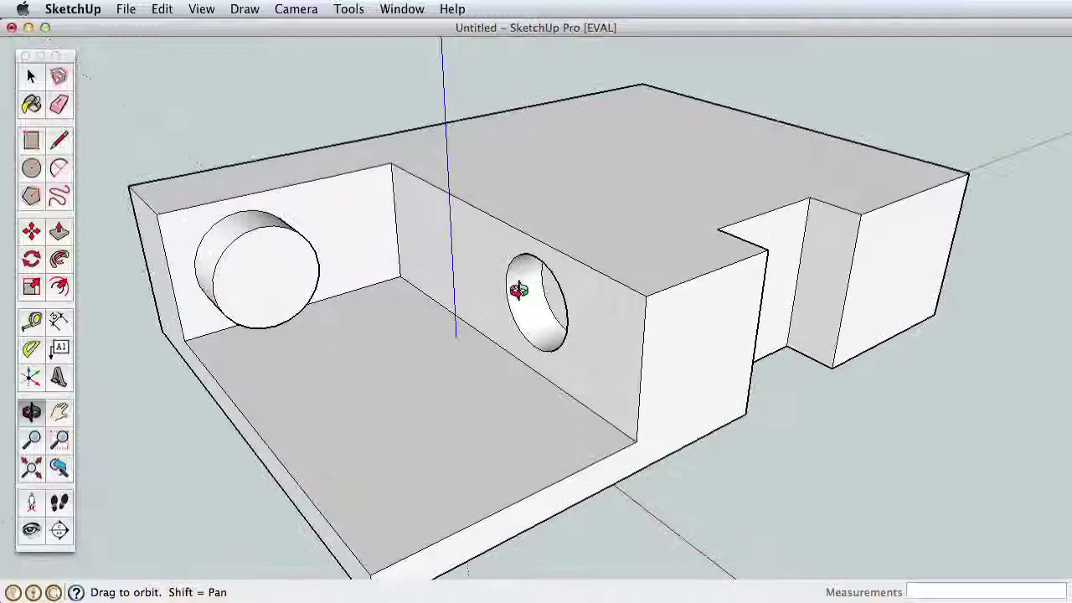
scroll(516, 289, "down", 4)
left_click_drag(517, 290, 567, 210)
scroll(567, 212, "down", 2)
scroll(567, 212, "down", 1)
scroll(527, 231, "up", 3)
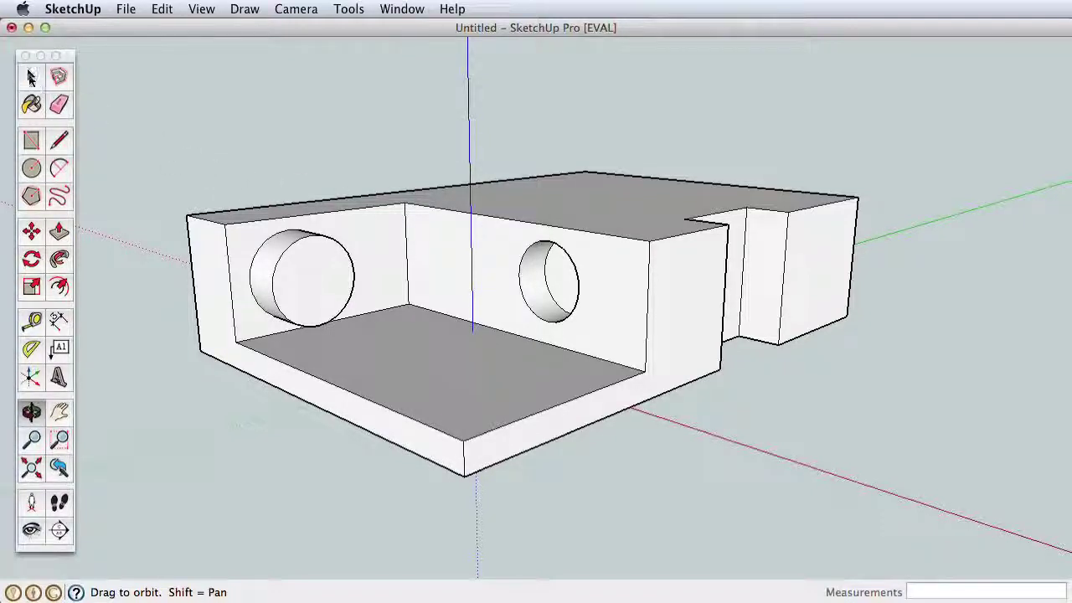
Step: Select the entire old hollow part and delete it
left_click(29, 77)
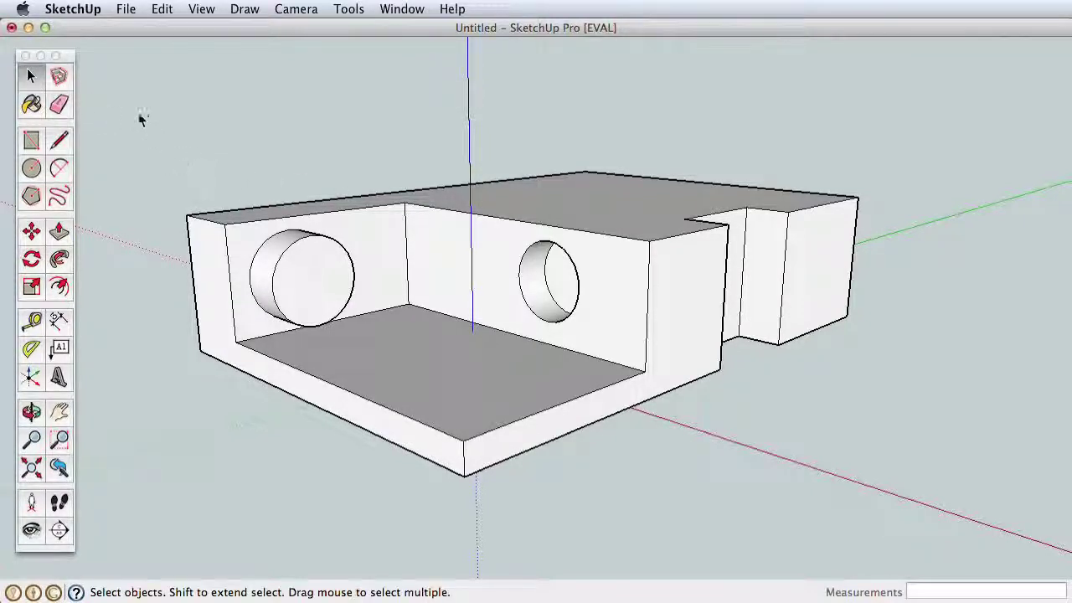
left_click_drag(127, 94, 981, 523)
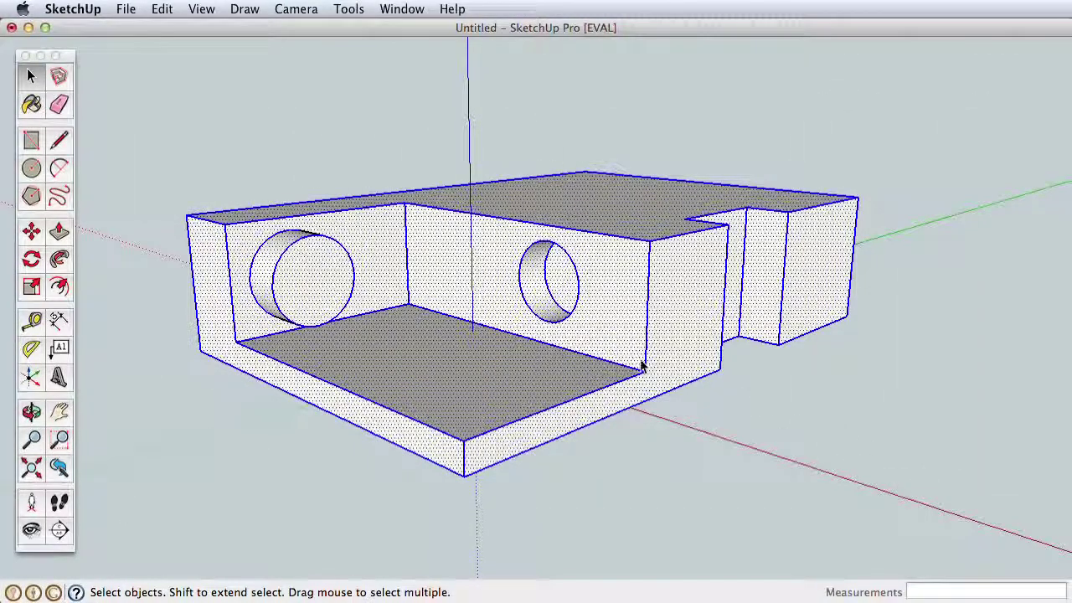
key("Delete")
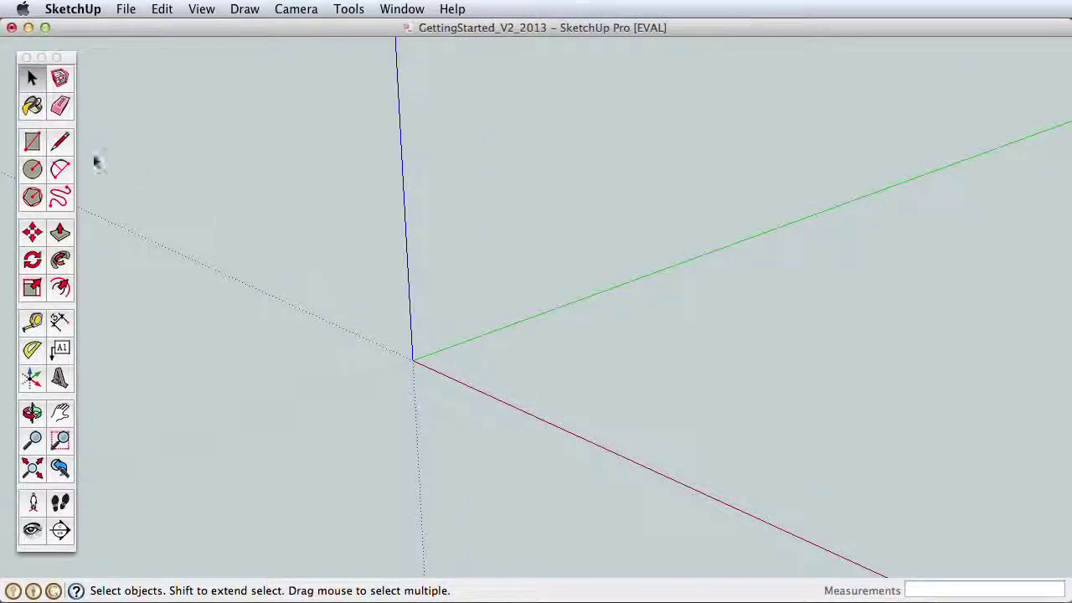
Step: Draw a roughly 145 by 254 inch rectangle and pull it up about 74 inches into a box
left_click(32, 141)
left_click(164, 352)
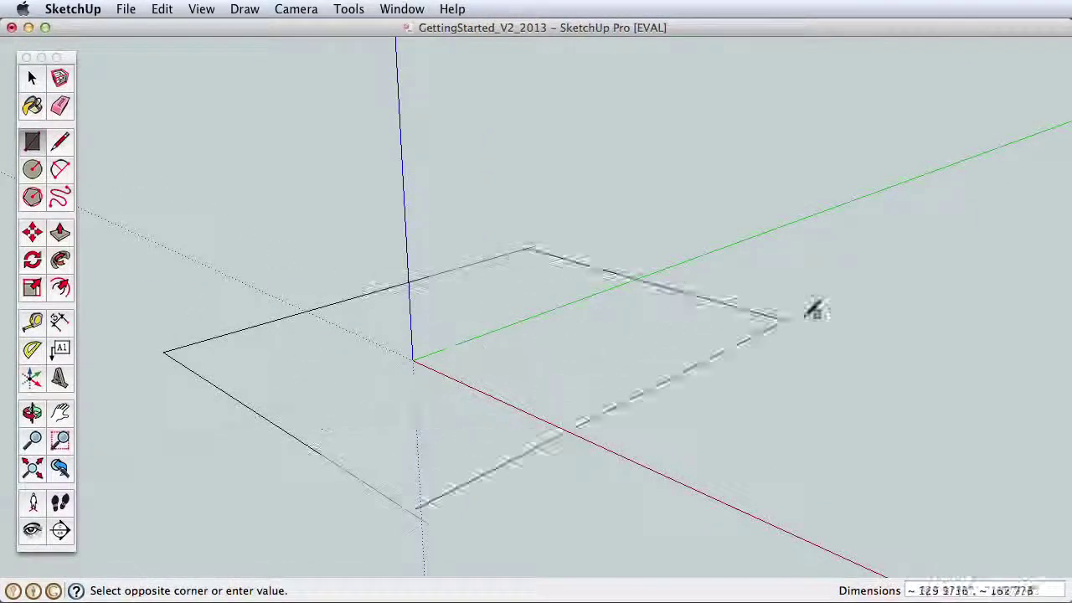
left_click(914, 276)
left_click(60, 232)
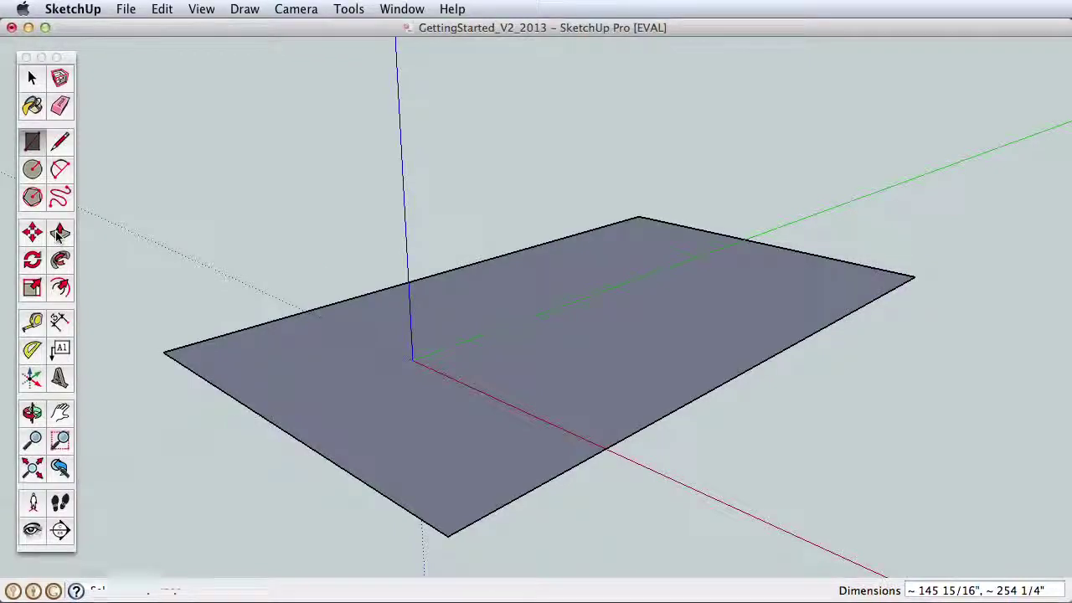
left_click_drag(418, 474, 455, 180)
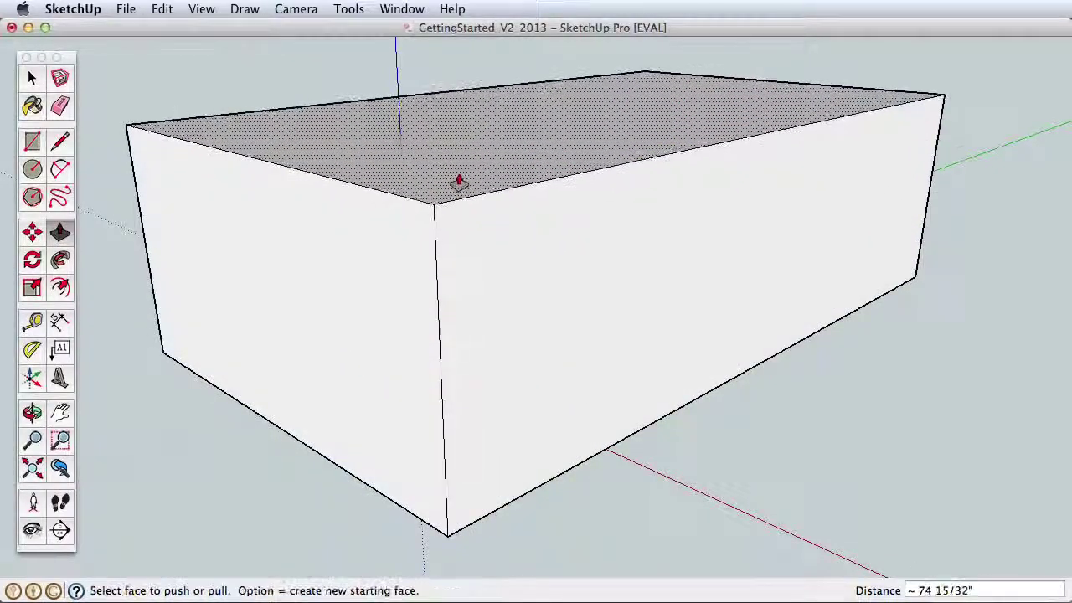
key("z")
left_click_drag(557, 278, 552, 386)
key("h")
key("o")
left_click_drag(548, 338, 508, 377)
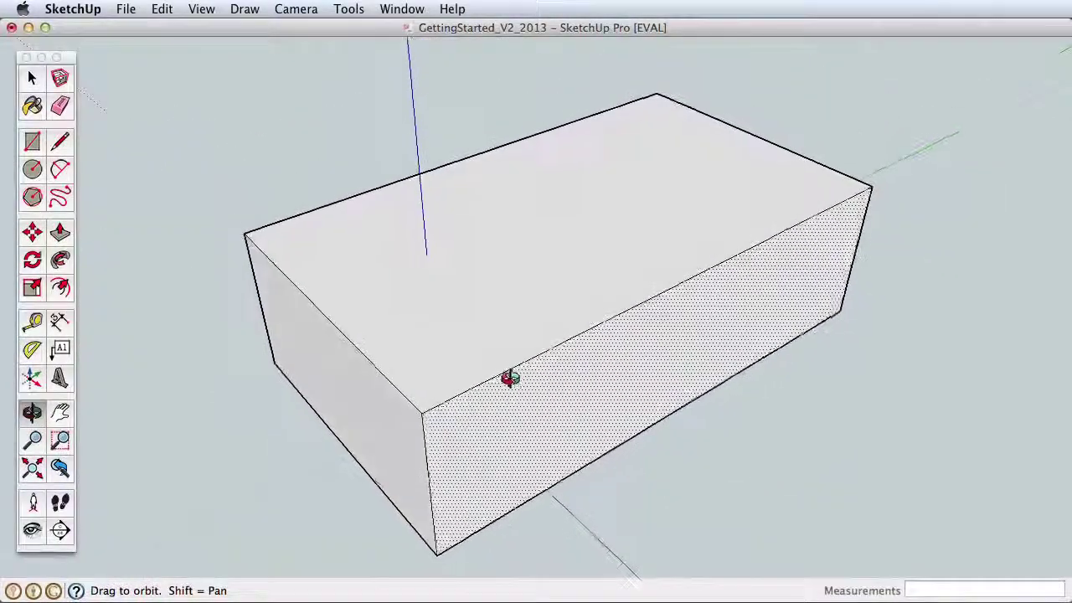
Step: Draw a roughly 254-inch line across the box top, joining the midpoints of its short edges
left_click(62, 144)
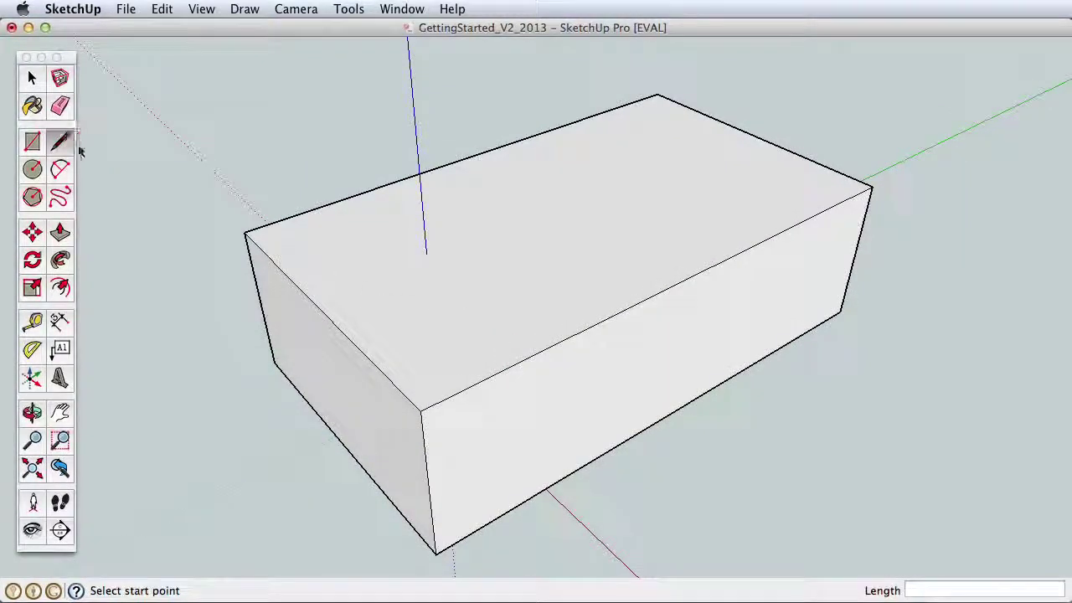
left_click(320, 308)
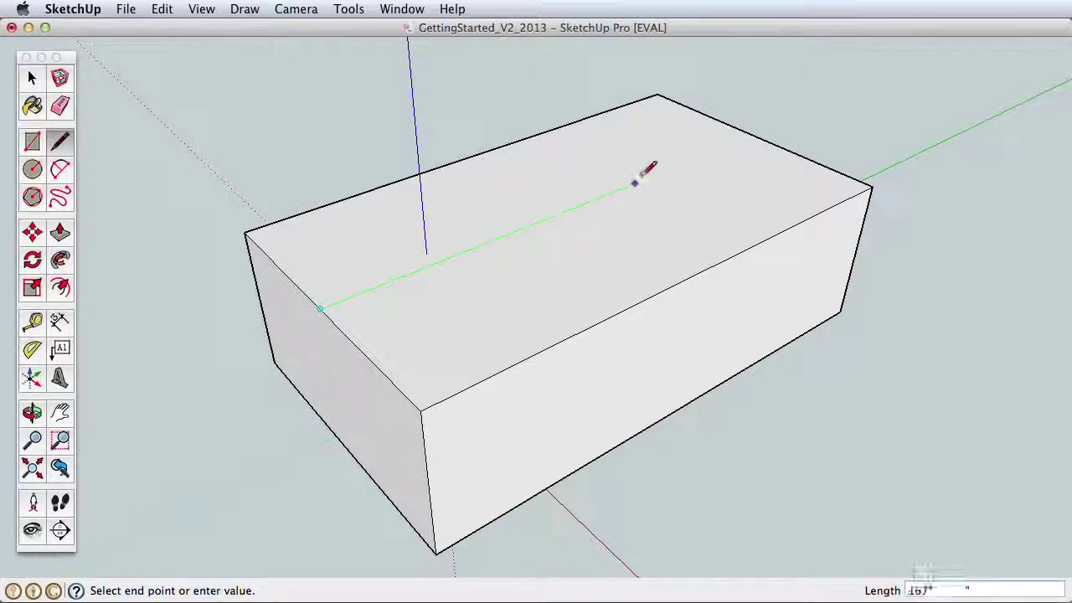
left_click(755, 134)
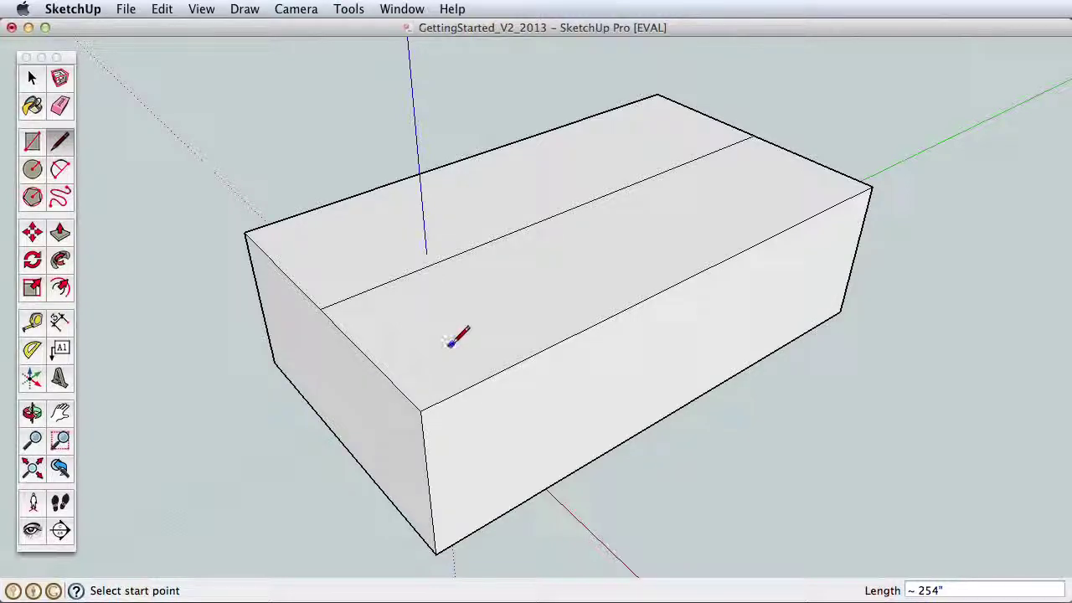
middle_click_drag(457, 337, 323, 260)
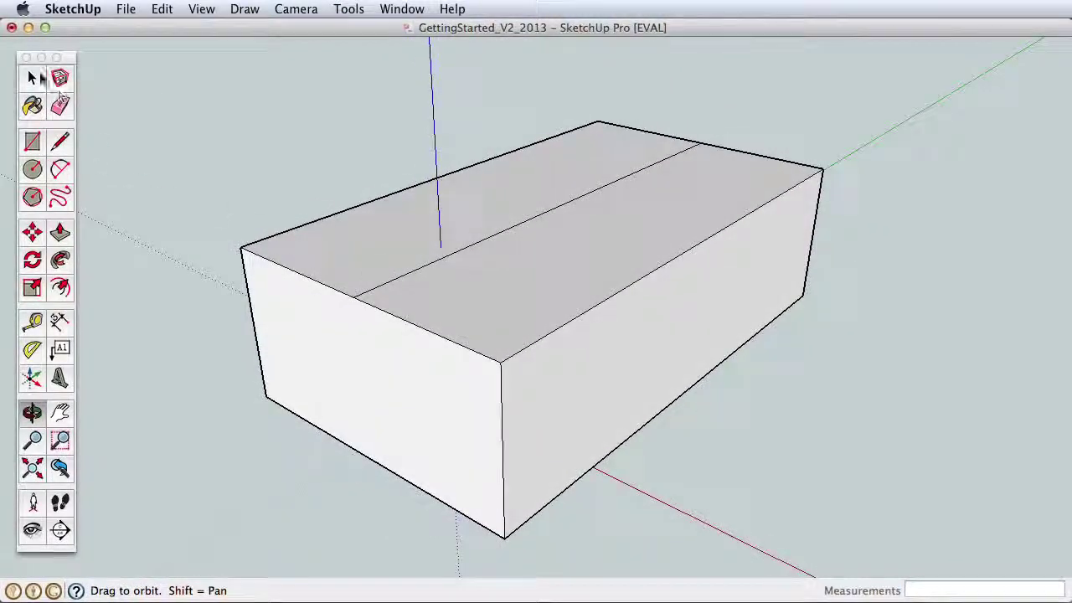
left_click(32, 77)
left_click(409, 267)
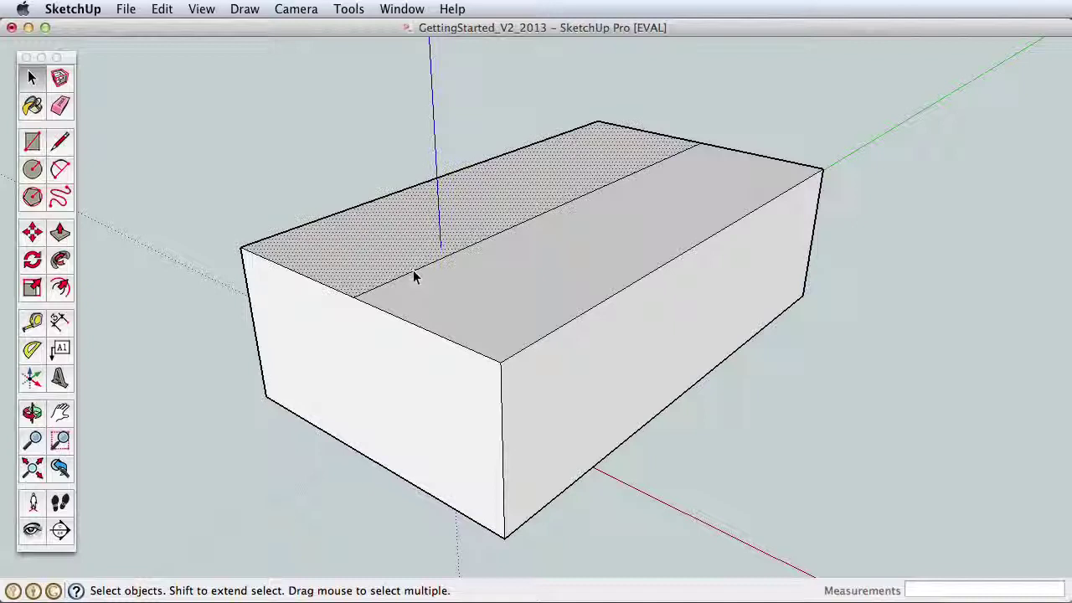
left_click(419, 269)
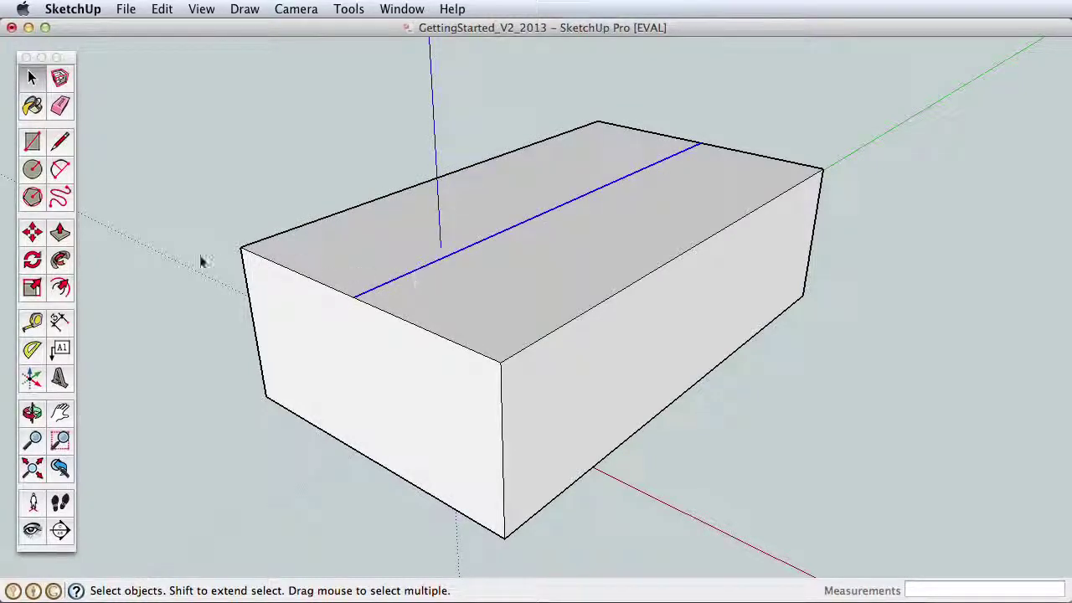
left_click(31, 234)
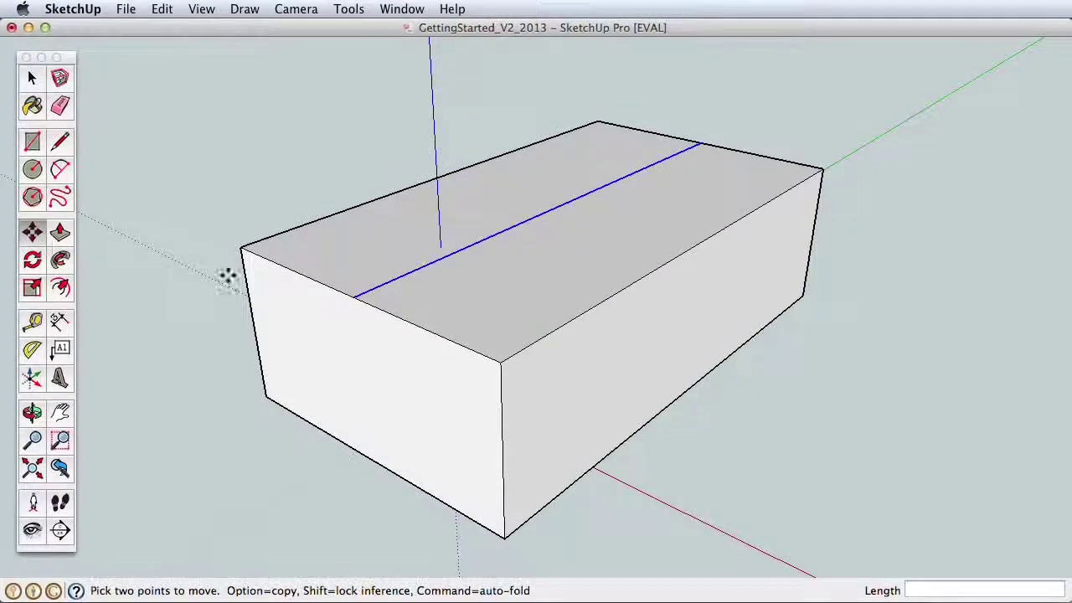
left_click(356, 295)
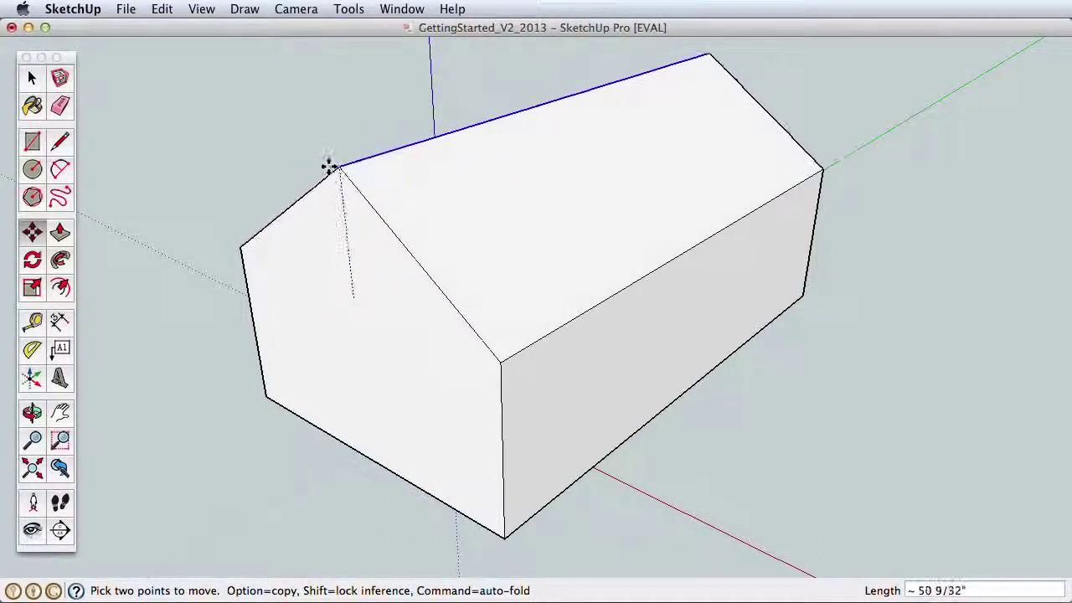
left_click(311, 173)
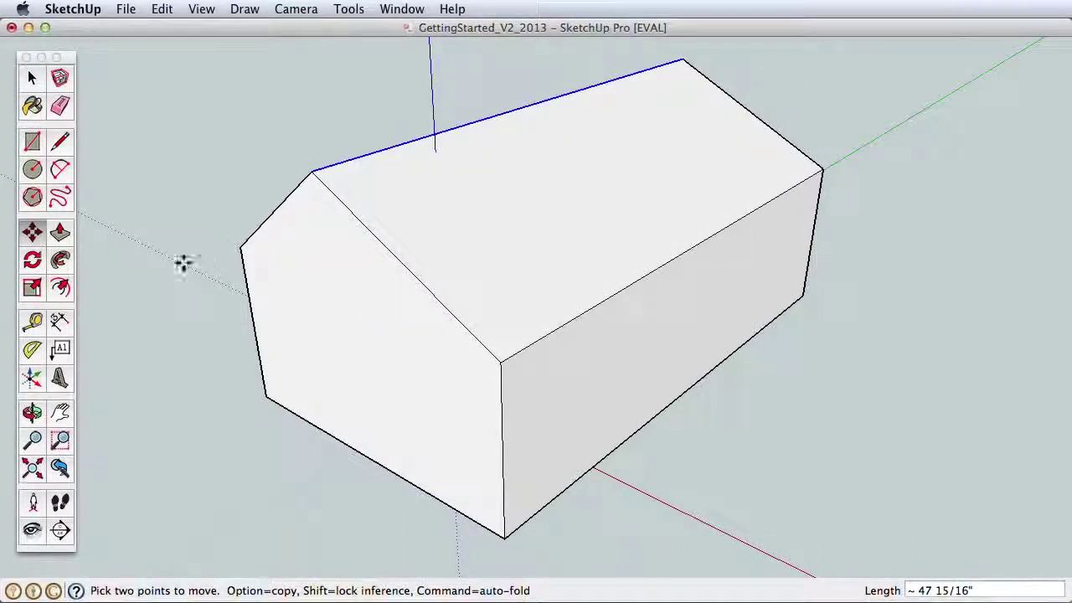
key("o")
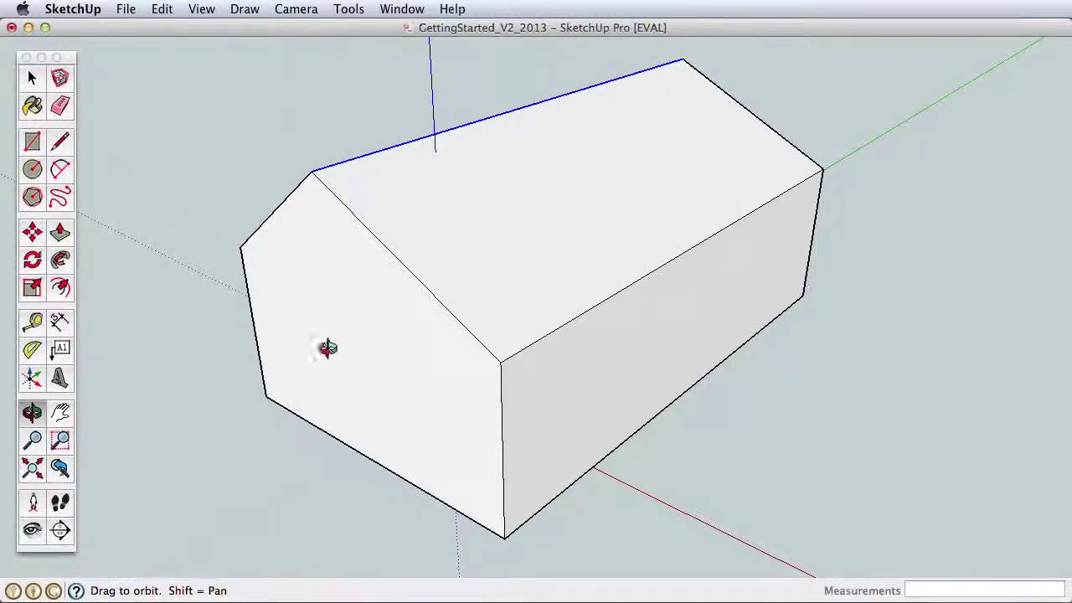
left_click_drag(325, 347, 588, 248)
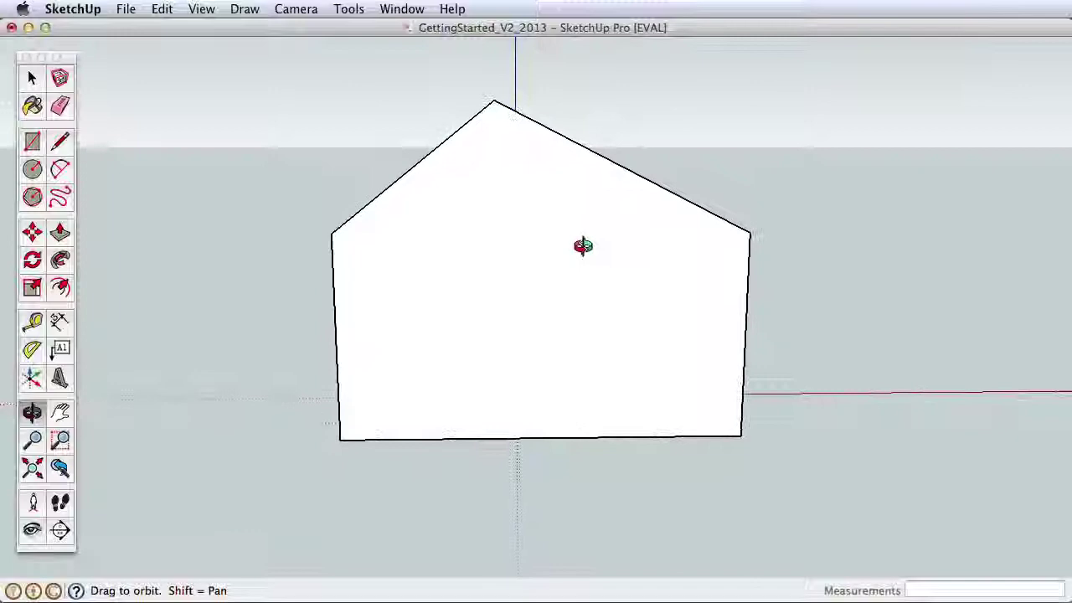
left_click_drag(583, 245, 349, 354)
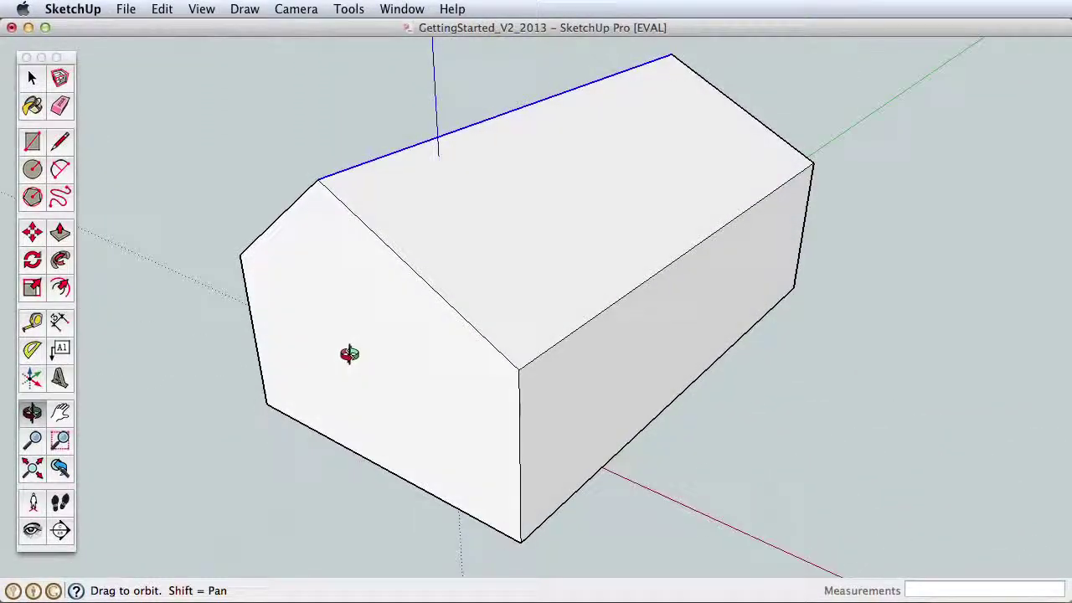
left_click(162, 9)
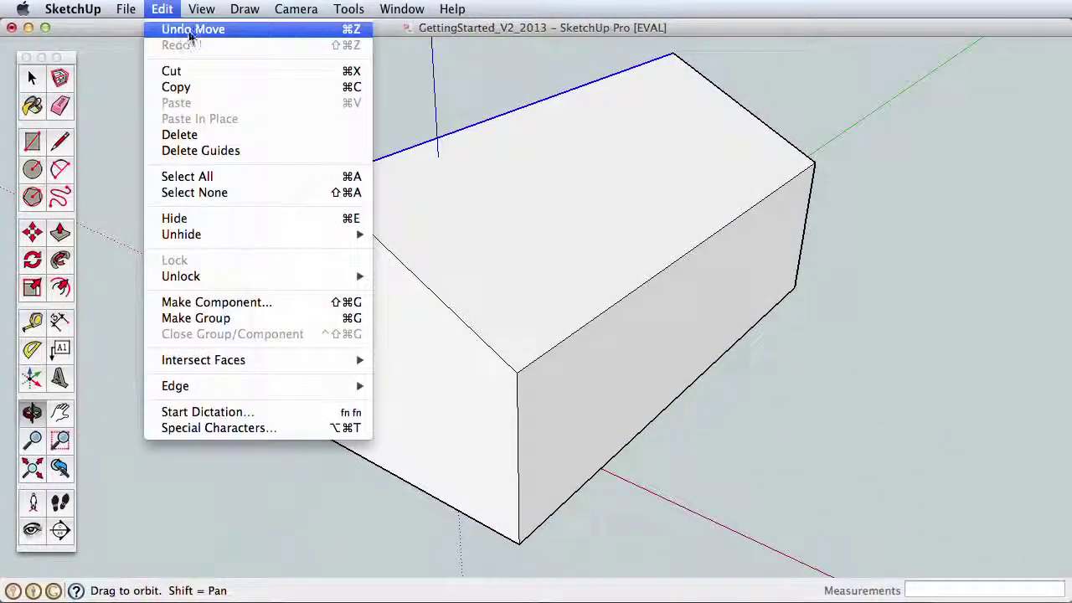
left_click(191, 30)
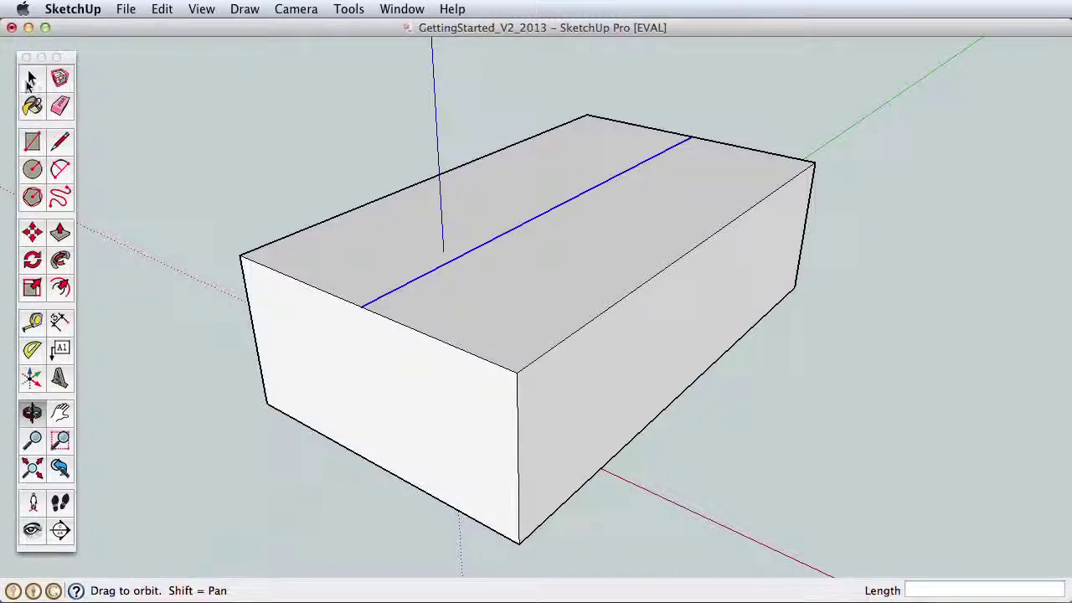
Step: Move the top's centre line straight up about 49 23/32 inches to form the gabled ridge
left_click(30, 79)
left_click(227, 201)
left_click(400, 292)
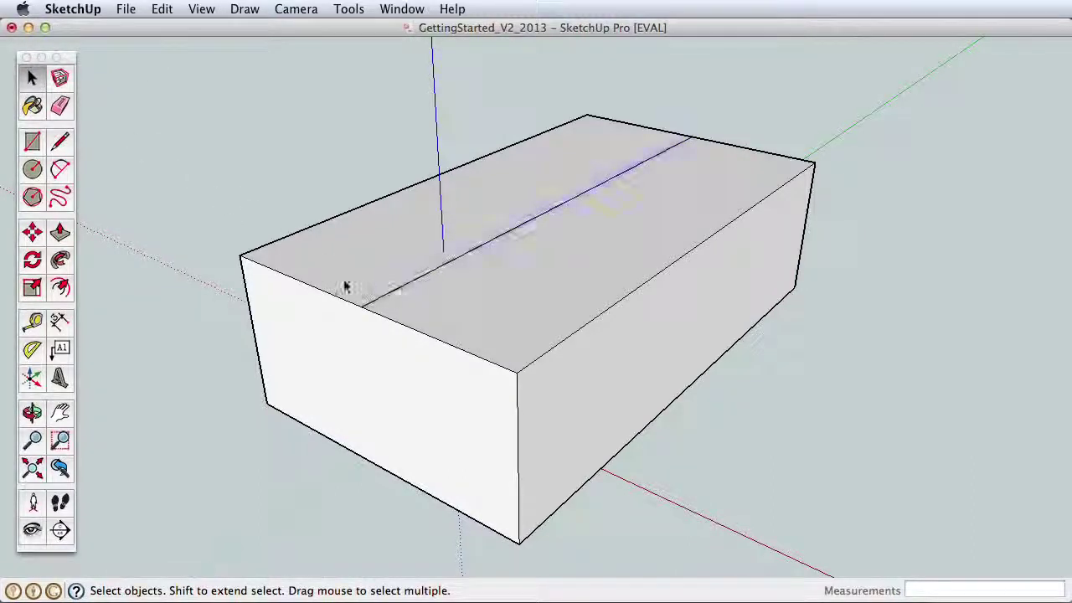
left_click(32, 232)
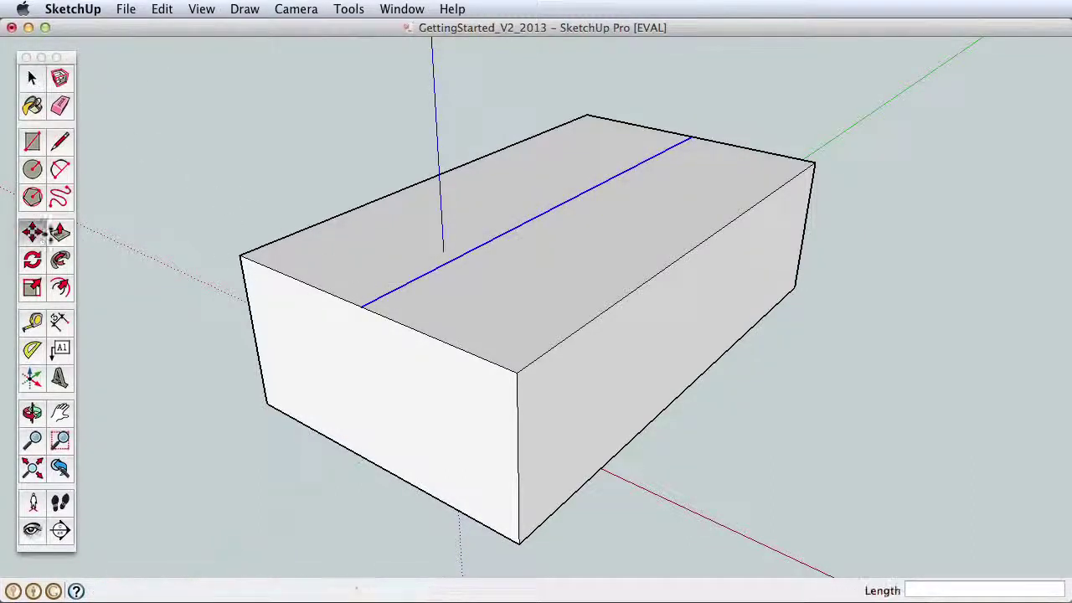
left_click(361, 306)
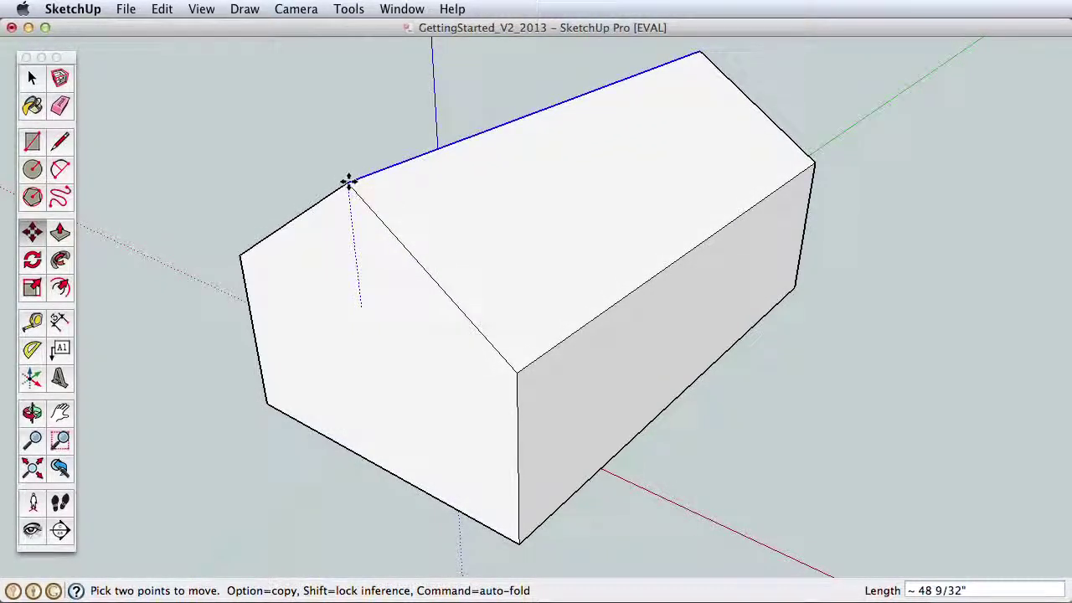
left_click(350, 177)
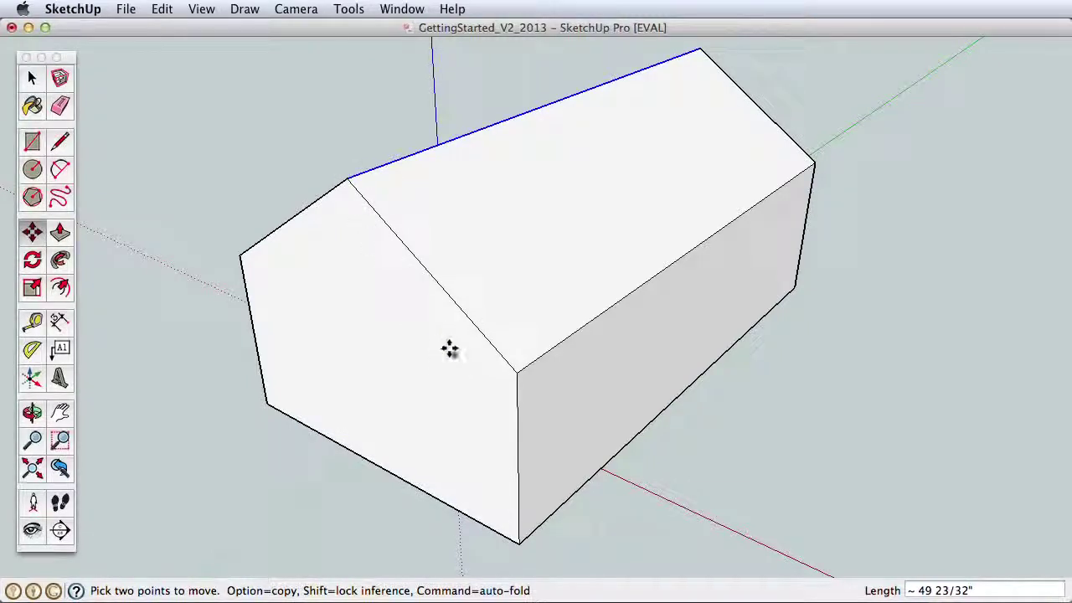
middle_click_drag(468, 333, 422, 358)
key("z")
left_click_drag(433, 330, 427, 240)
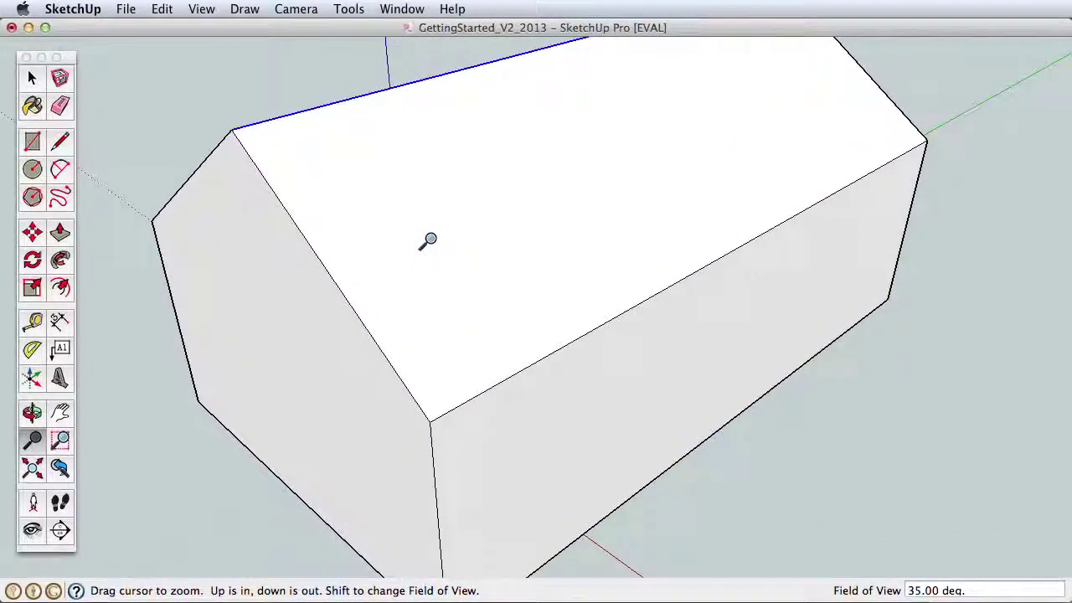
Step: Draw practice zigzag lines on the roof slope and orbit to a lower view
left_click(60, 144)
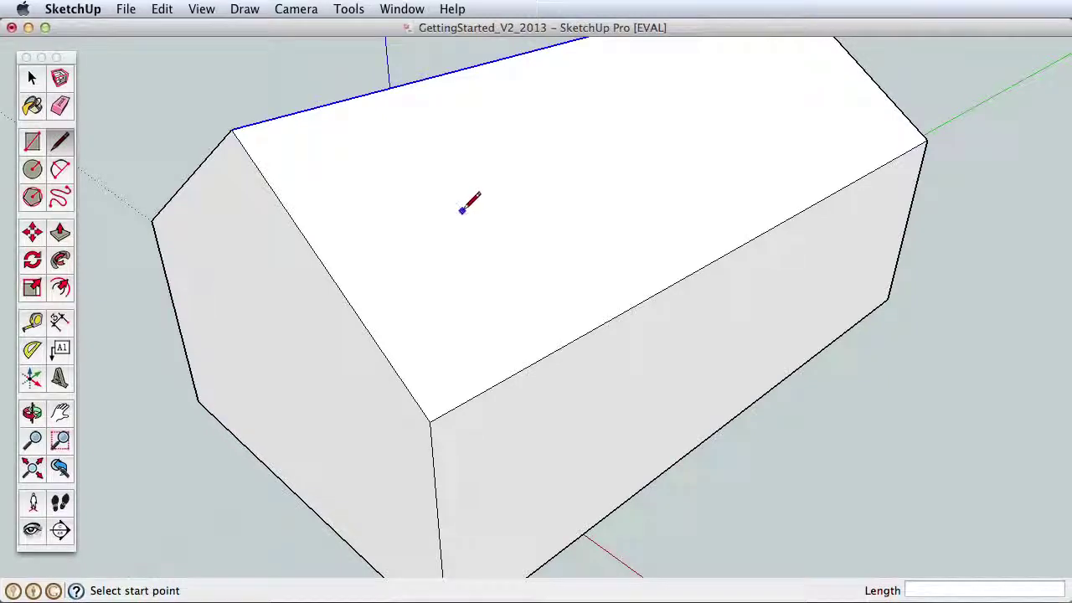
left_click(455, 205)
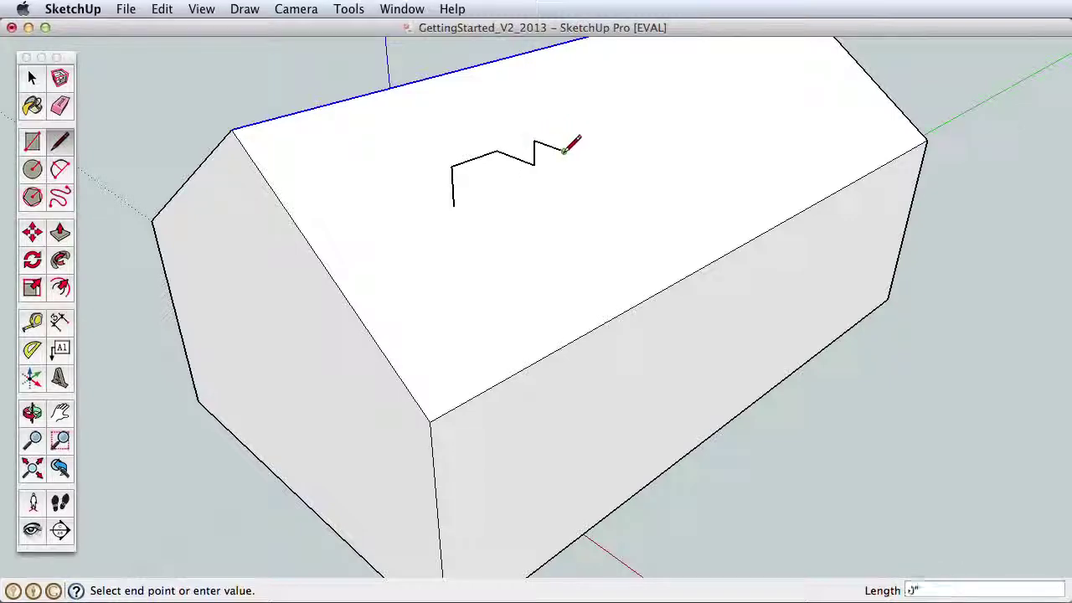
key("o")
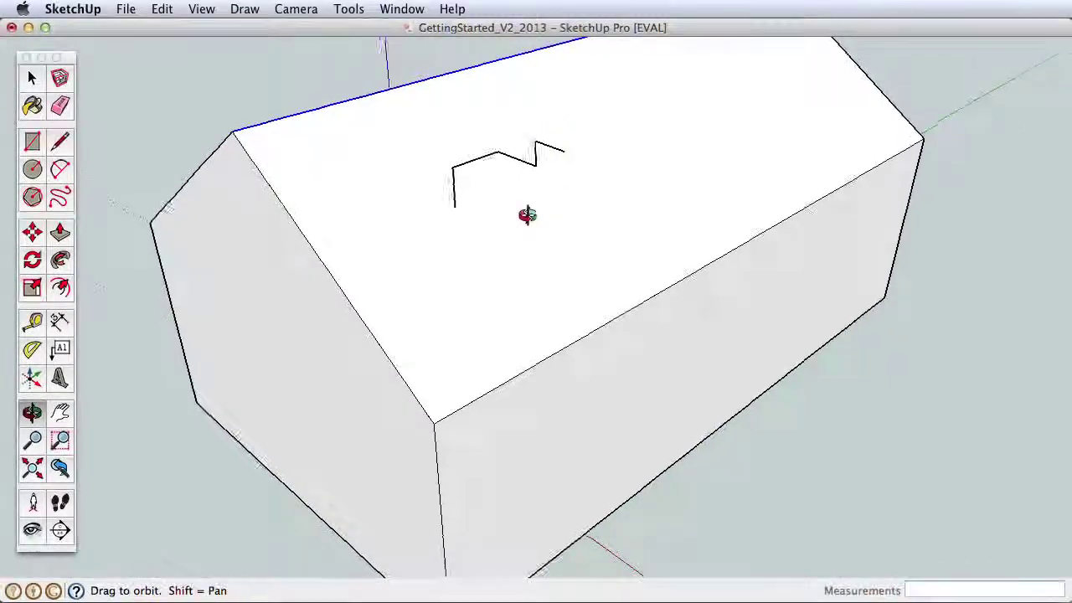
mouse_move(525, 215)
left_mouse_down()
mouse_move(758, 232)
mouse_move(722, 278)
mouse_move(618, 363)
mouse_move(558, 383)
mouse_move(439, 249)
mouse_move(395, 158)
mouse_move(313, 136)
mouse_move(263, 143)
mouse_move(510, 142)
mouse_move(572, 215)
mouse_move(511, 274)
mouse_move(495, 258)
left_mouse_up()
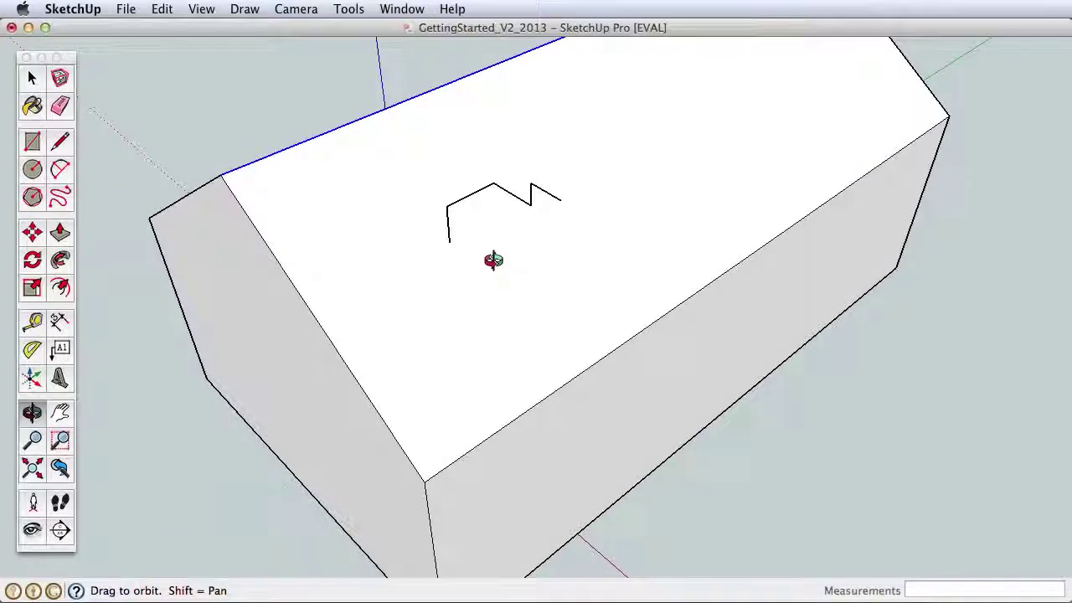
key("space")
Step: Outline a four-sided face on the roof slope and pull it up into a chimney block
left_click(59, 142)
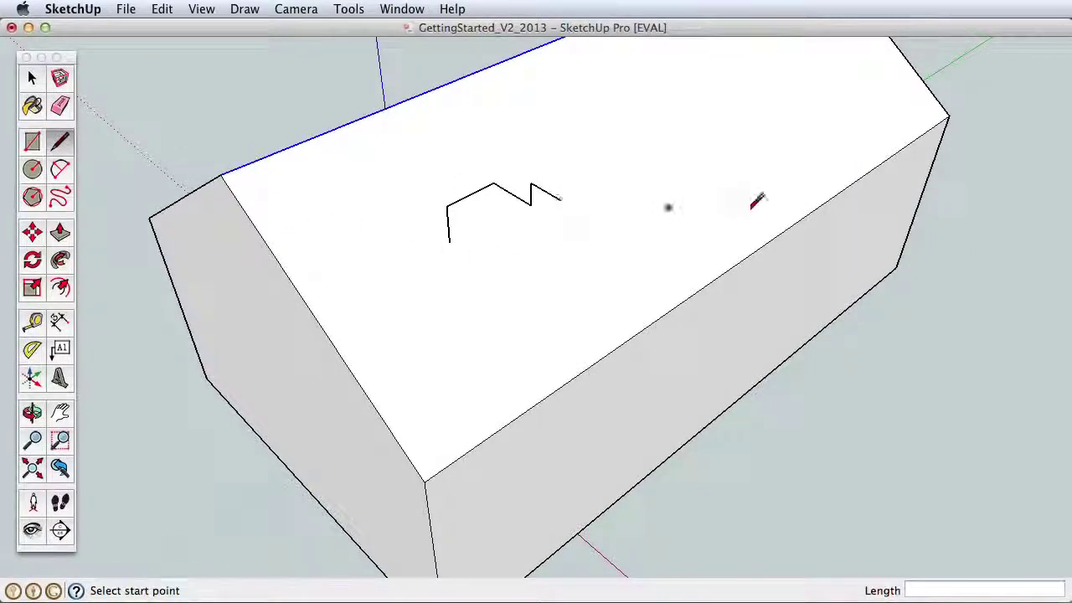
left_click(645, 187)
left_click(650, 144)
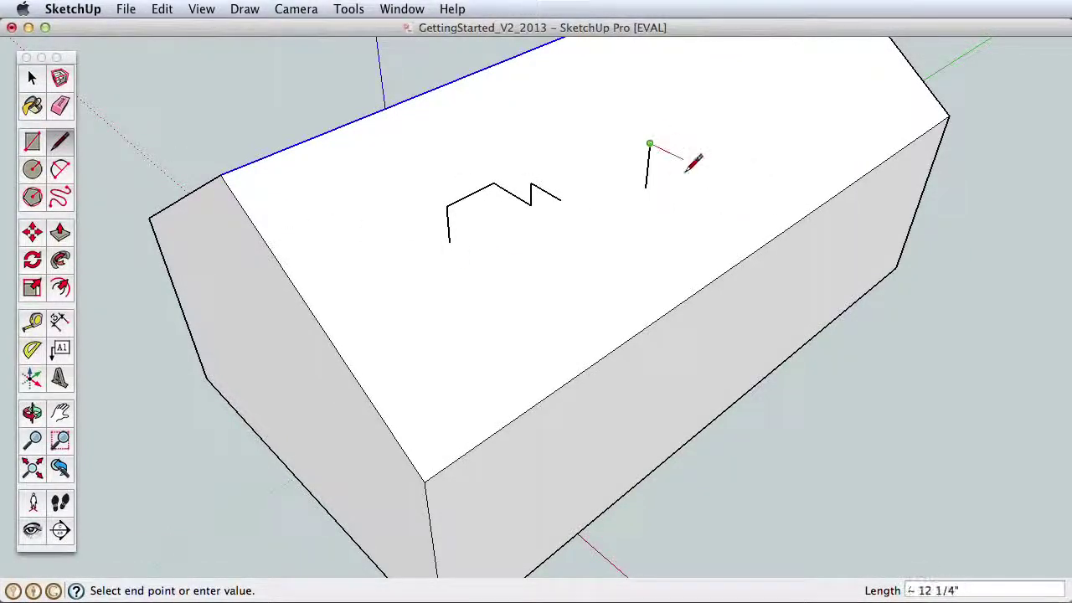
left_click(700, 169)
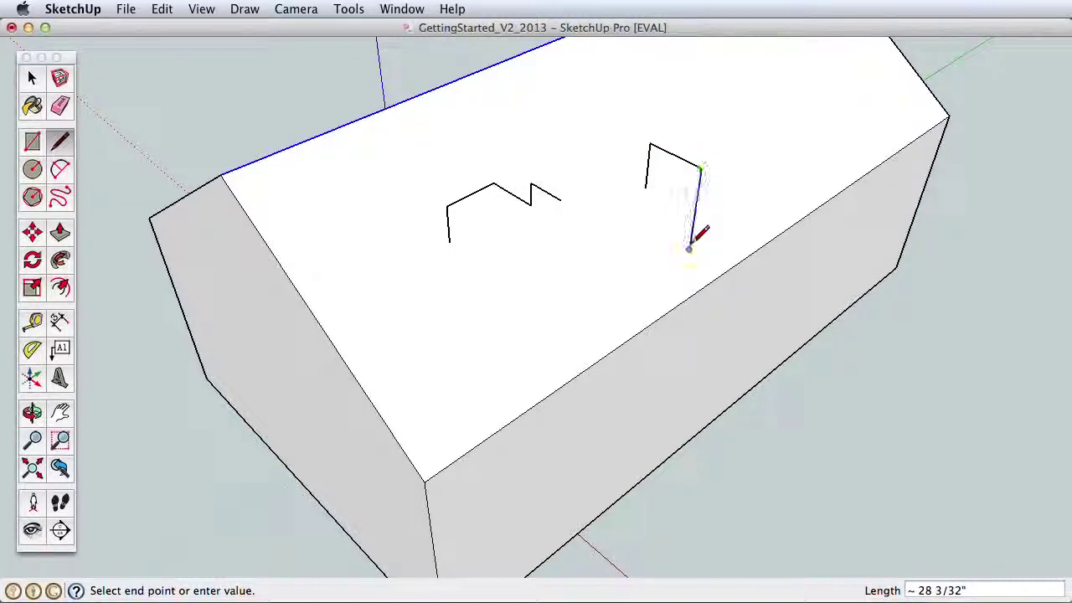
left_click(688, 248)
left_click(644, 186)
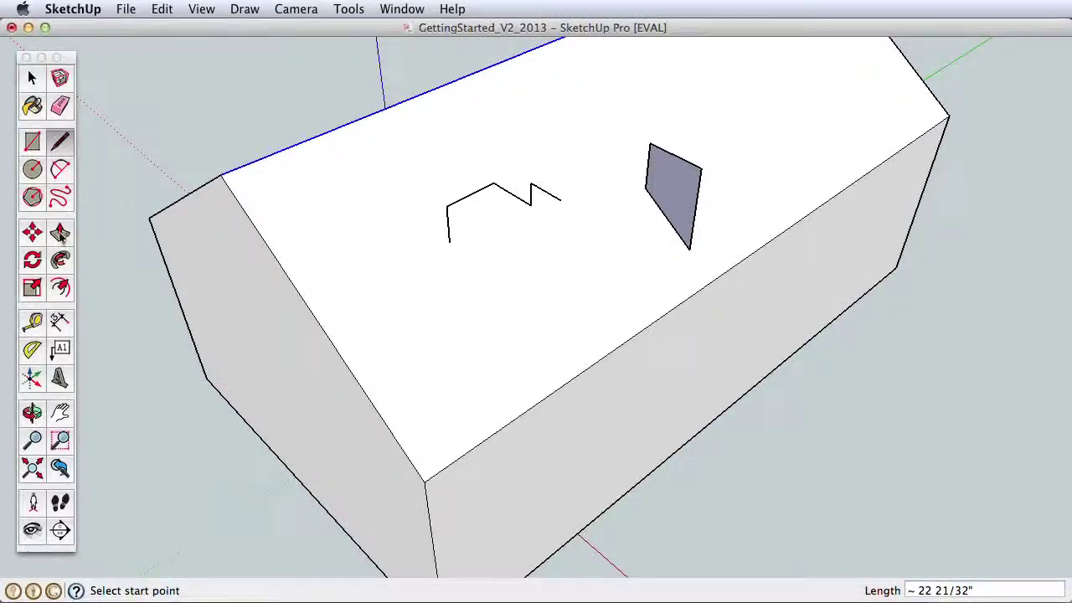
left_click(60, 237)
left_click(679, 221)
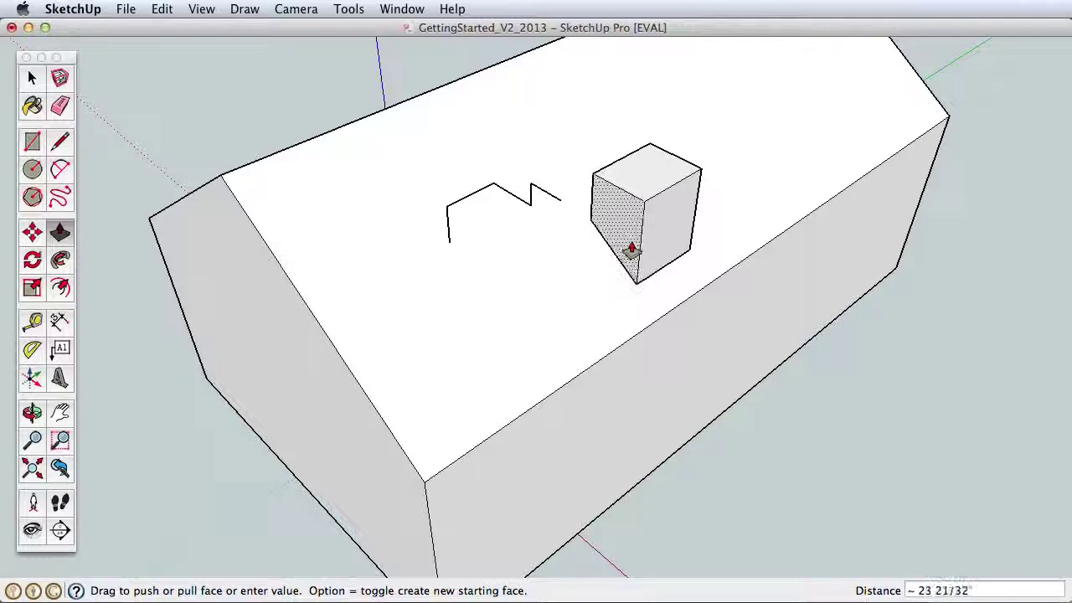
left_click(630, 248)
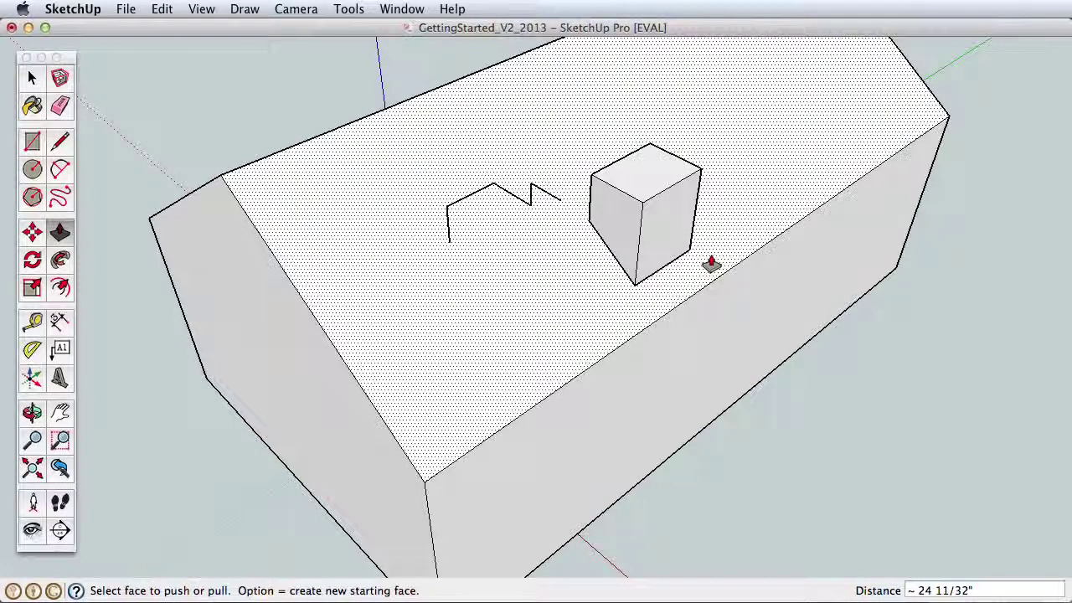
Step: Erase the zigzag practice lines and the chimney block from the roof slope
left_click(59, 104)
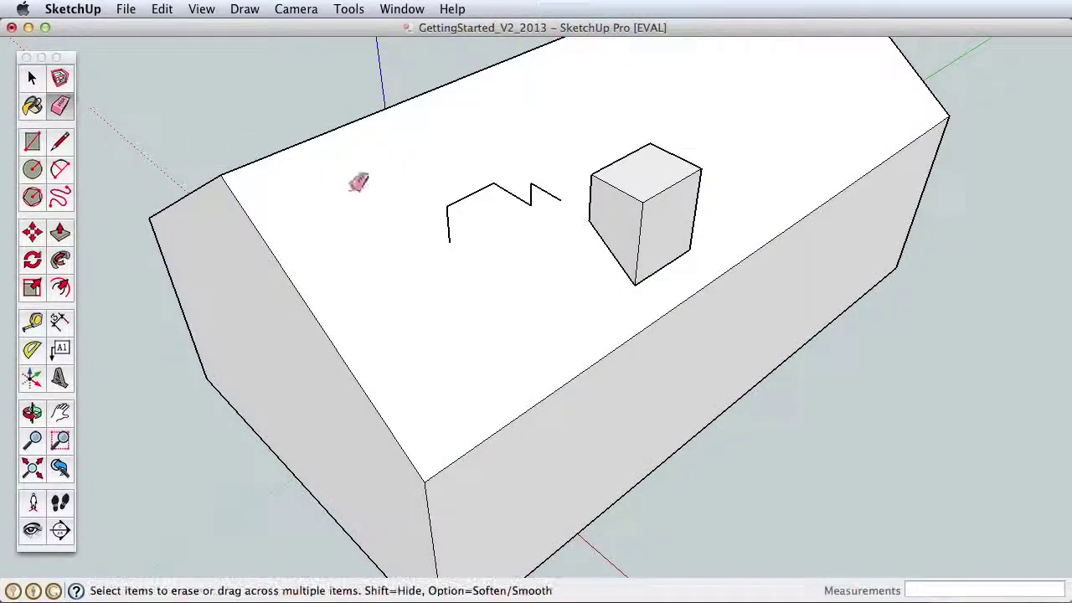
mouse_move(452, 216)
left_mouse_down()
mouse_move(461, 198)
mouse_move(628, 192)
left_mouse_up()
mouse_move(658, 144)
left_mouse_down()
mouse_move(701, 203)
mouse_move(622, 179)
mouse_move(648, 268)
mouse_move(643, 197)
left_mouse_up()
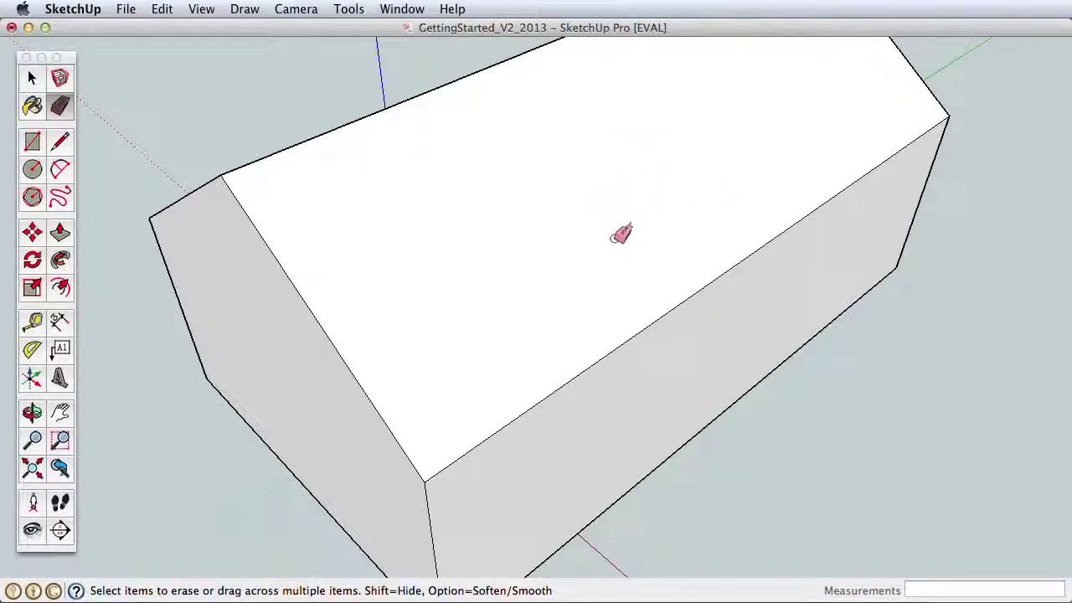
key("o")
left_click_drag(474, 304, 538, 257)
left_click(60, 143)
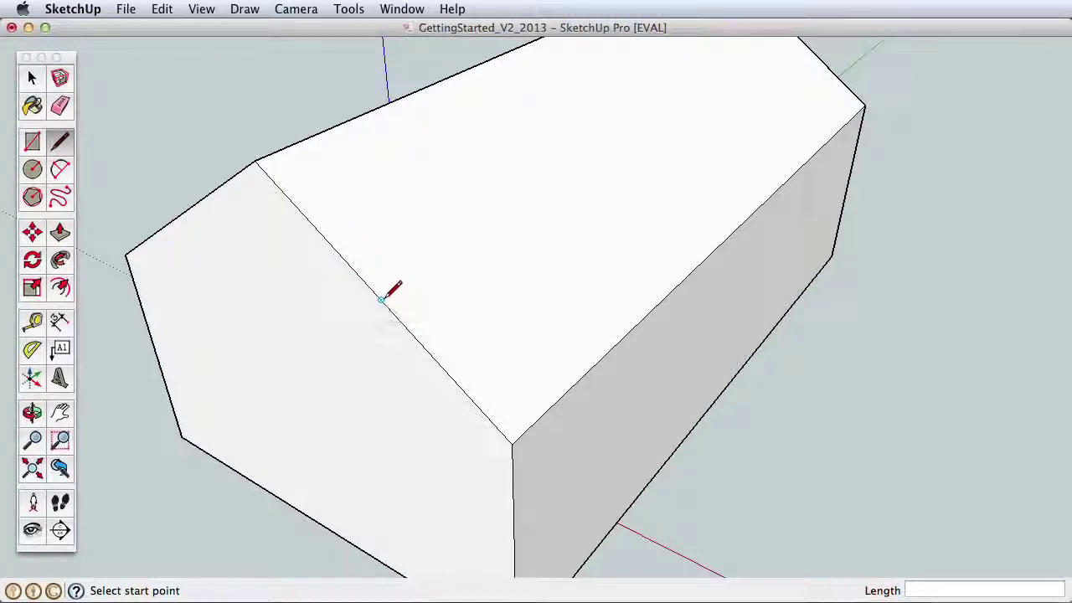
Step: Outline a small closed four-sided chimney face on the roof slope near the ridge
left_click(352, 268)
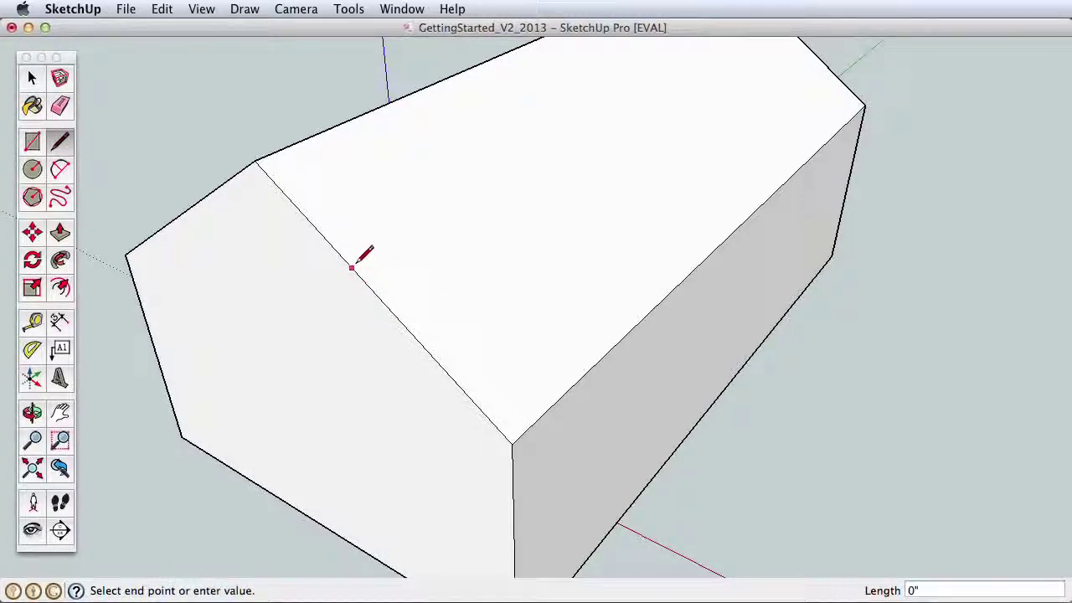
left_click(345, 217)
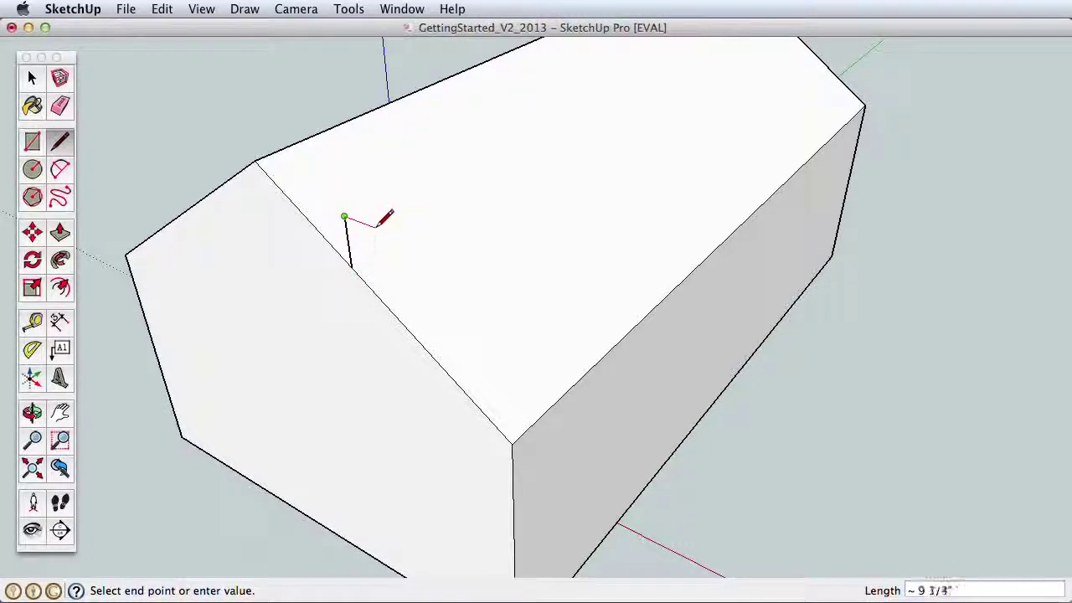
key("Escape")
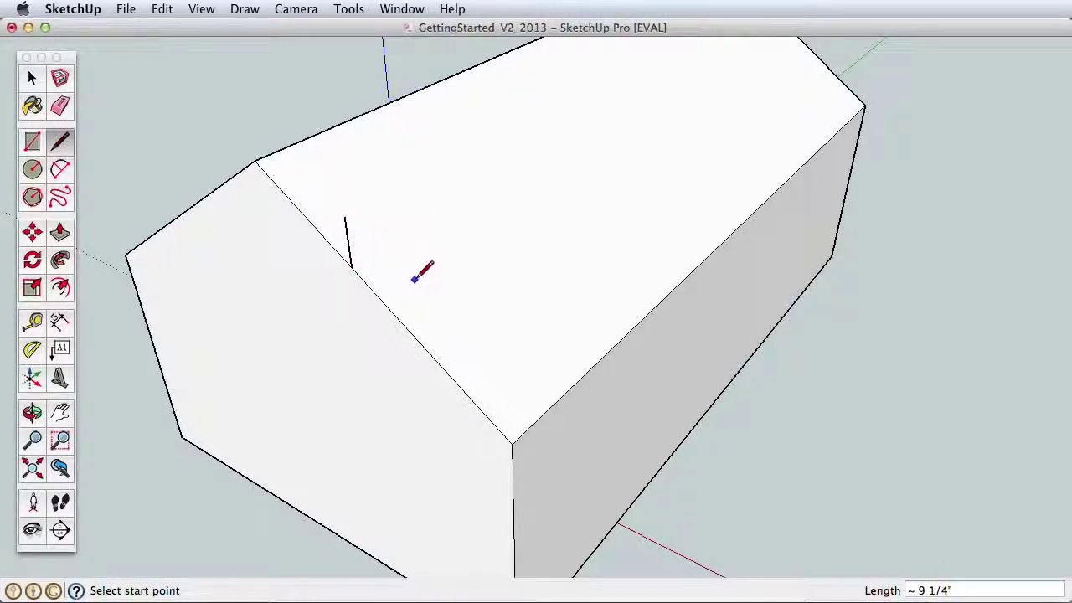
left_click(411, 334)
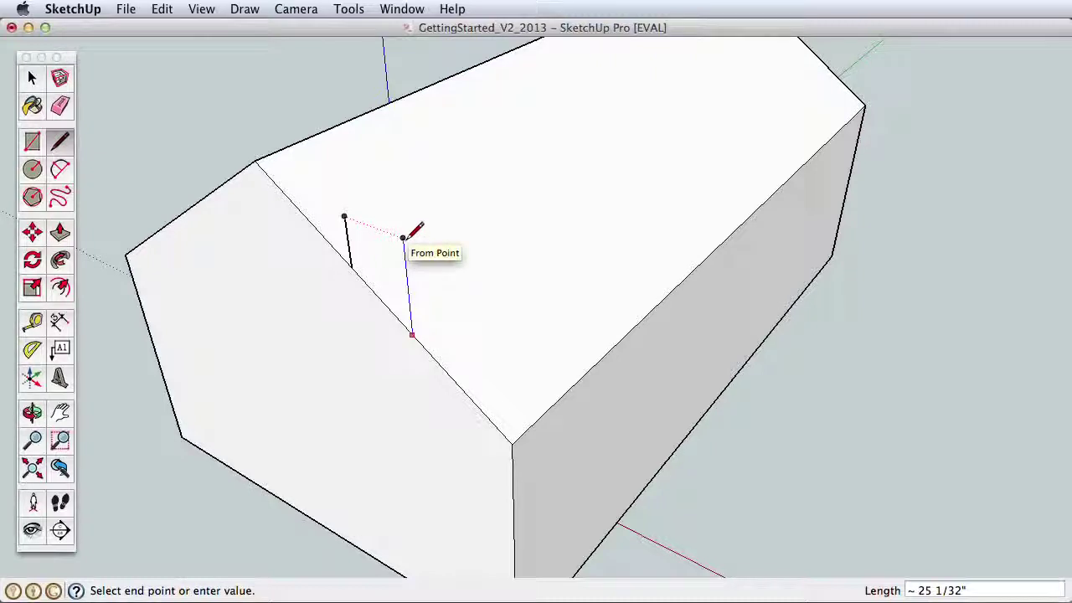
left_click(403, 238)
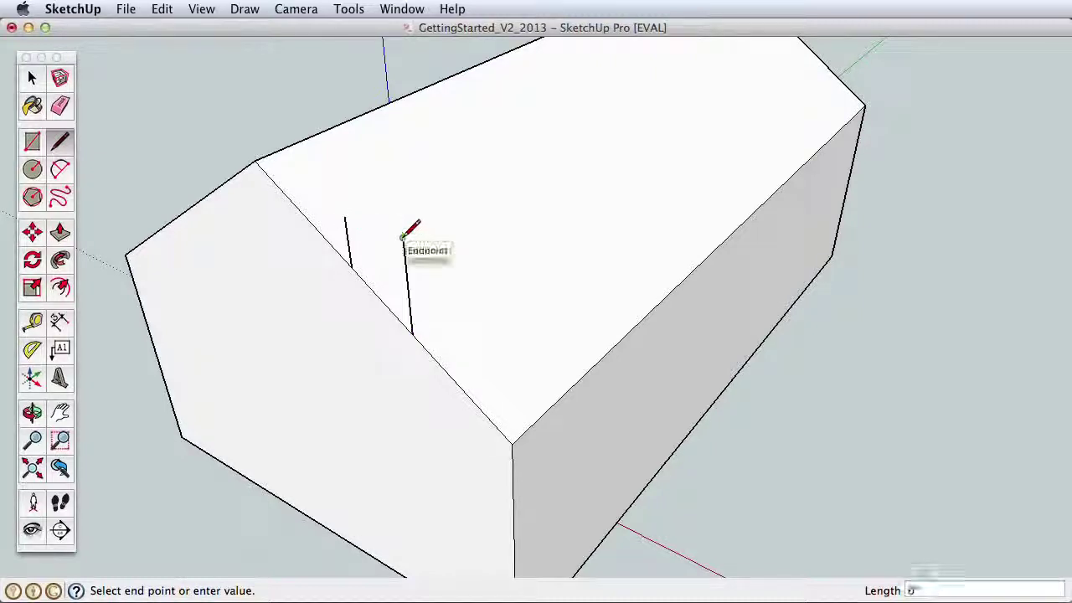
left_click(344, 216)
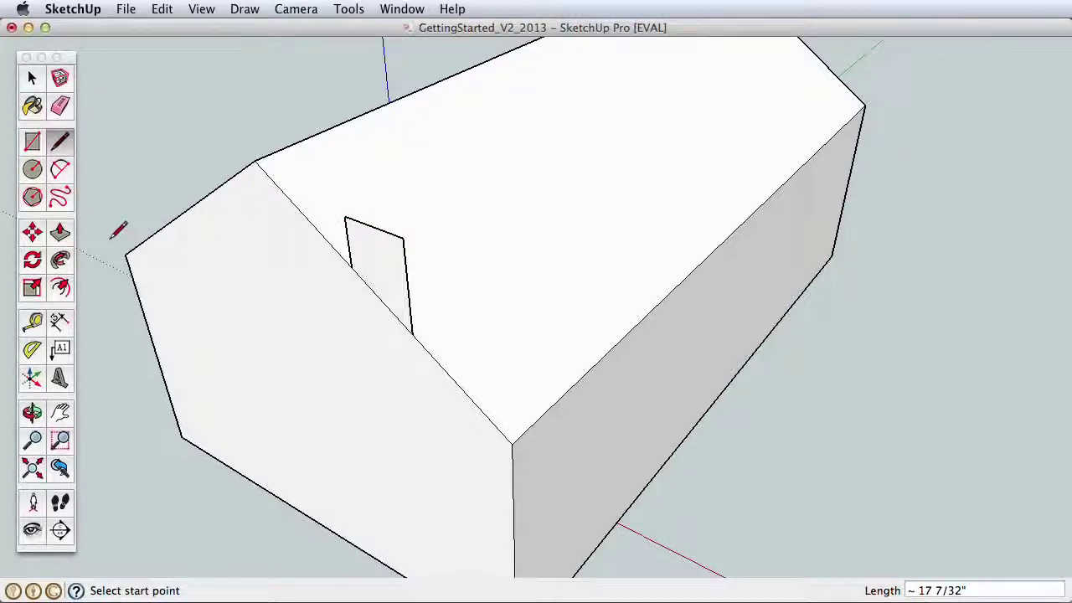
Step: Pull the roof outline up into a chimney box, then push its end back to shorten it
left_click(61, 233)
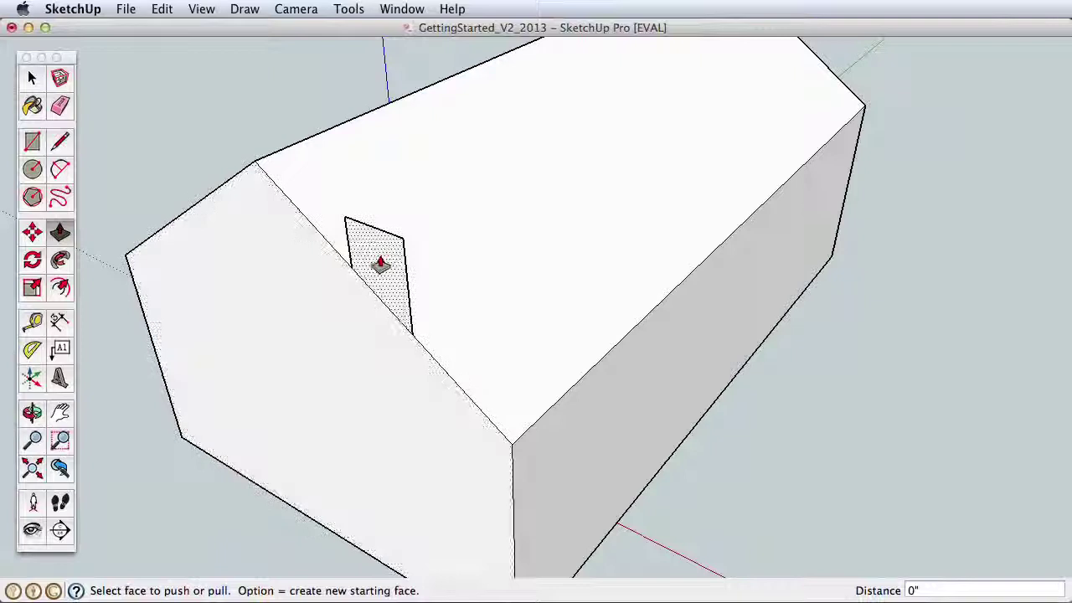
left_click_drag(376, 250, 568, 162)
left_click_drag(385, 271, 510, 215)
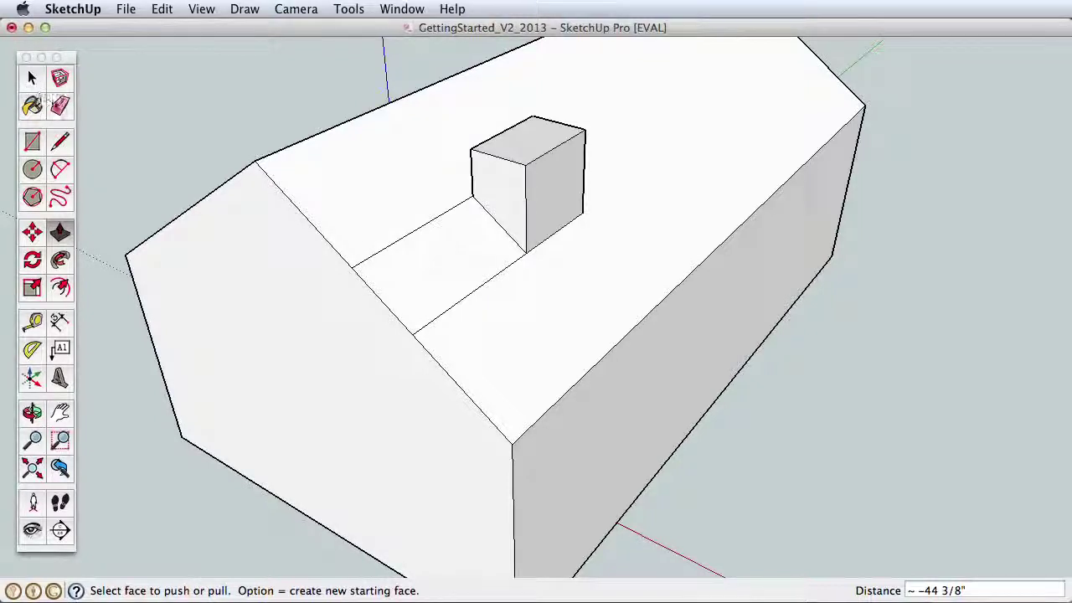
Step: Erase the leftover roof edges beside and below the chimney
left_click(60, 104)
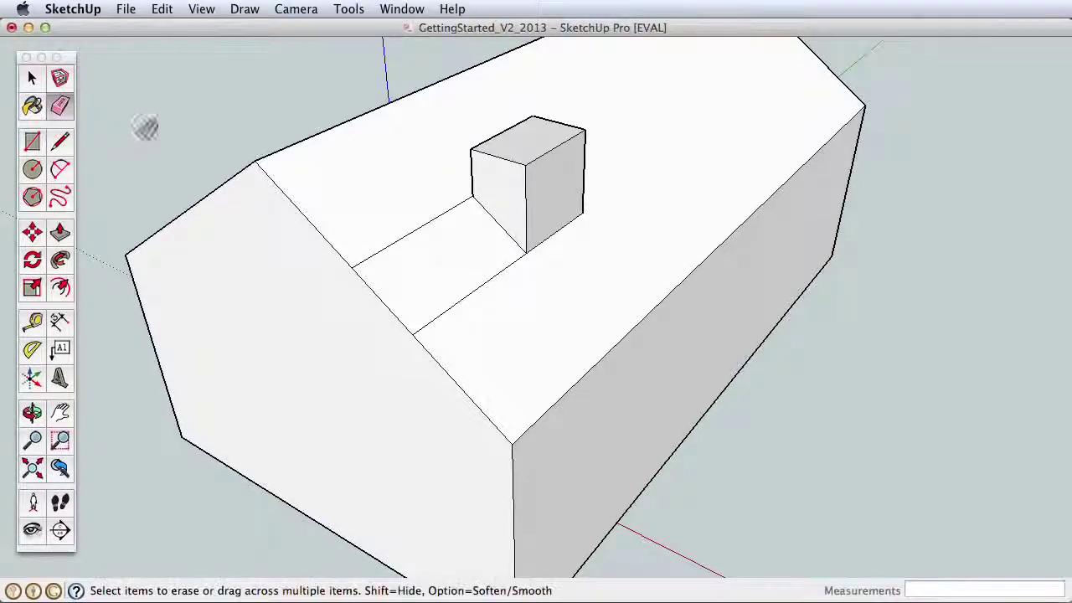
left_click(418, 231)
middle_click_drag(475, 268, 447, 234)
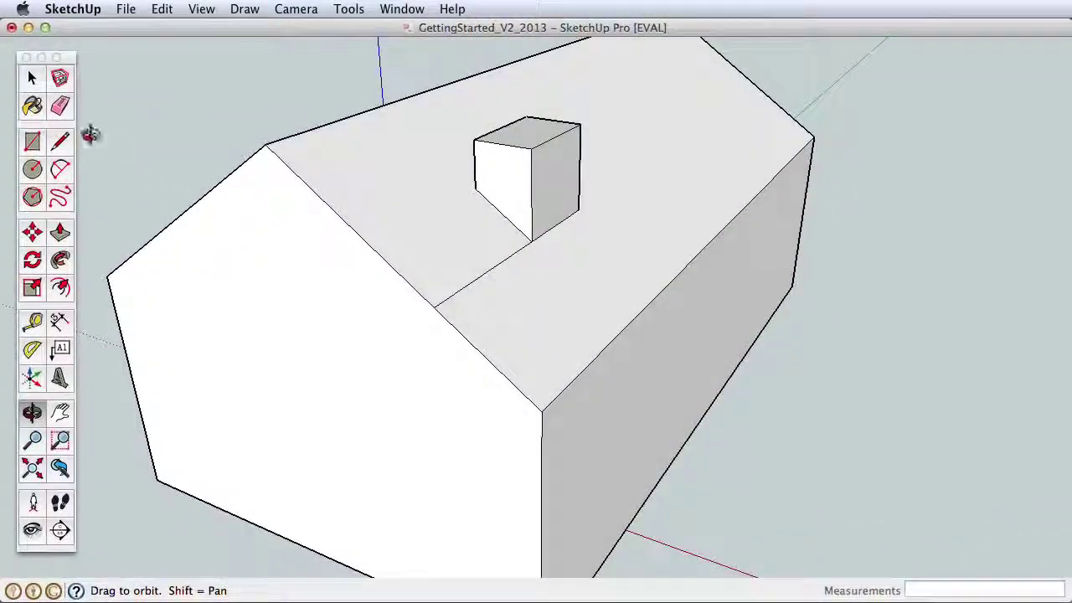
mouse_move(467, 251)
left_mouse_down()
mouse_move(489, 287)
mouse_move(532, 300)
left_mouse_up()
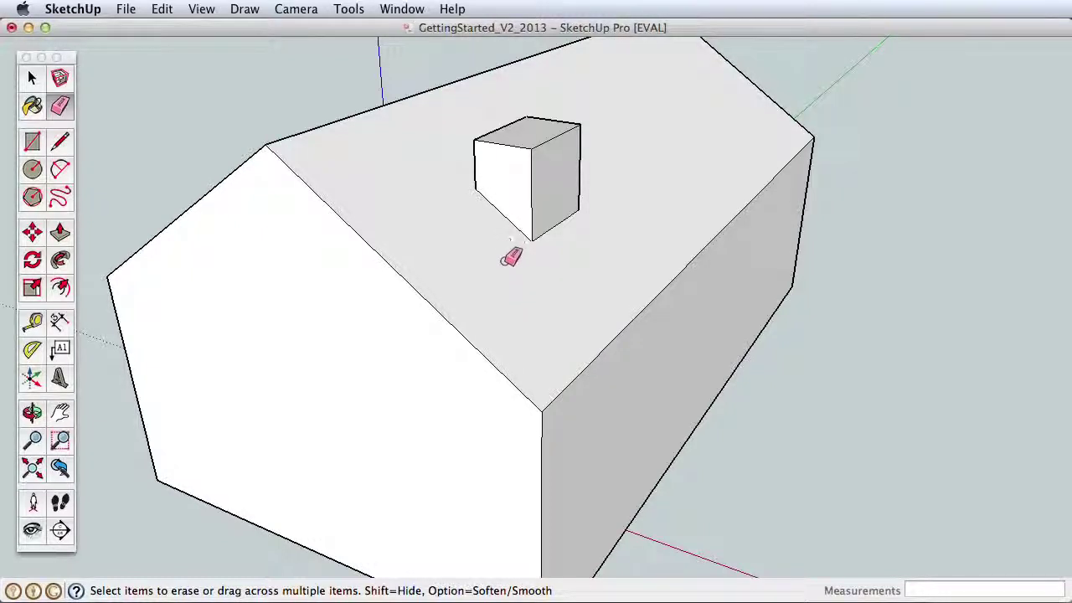
Step: Draw a low strip rectangle at the long wall's base, divided into two stacked rectangles
scroll(510, 300, "down", 5)
middle_click_drag(567, 364, 458, 301)
scroll(457, 301, "up", 2)
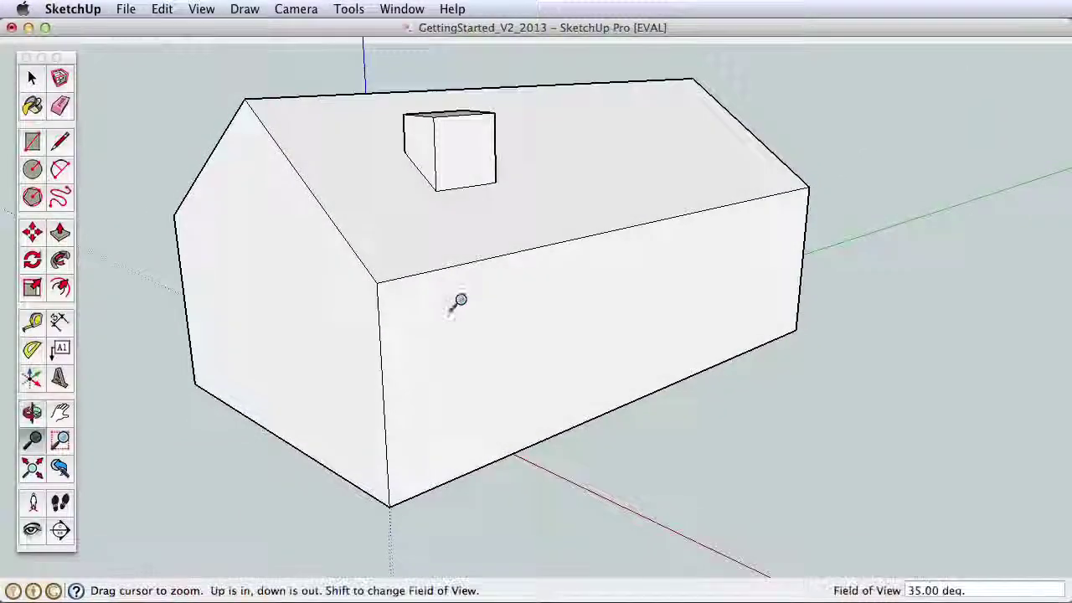
left_click_drag(462, 277, 196, 214)
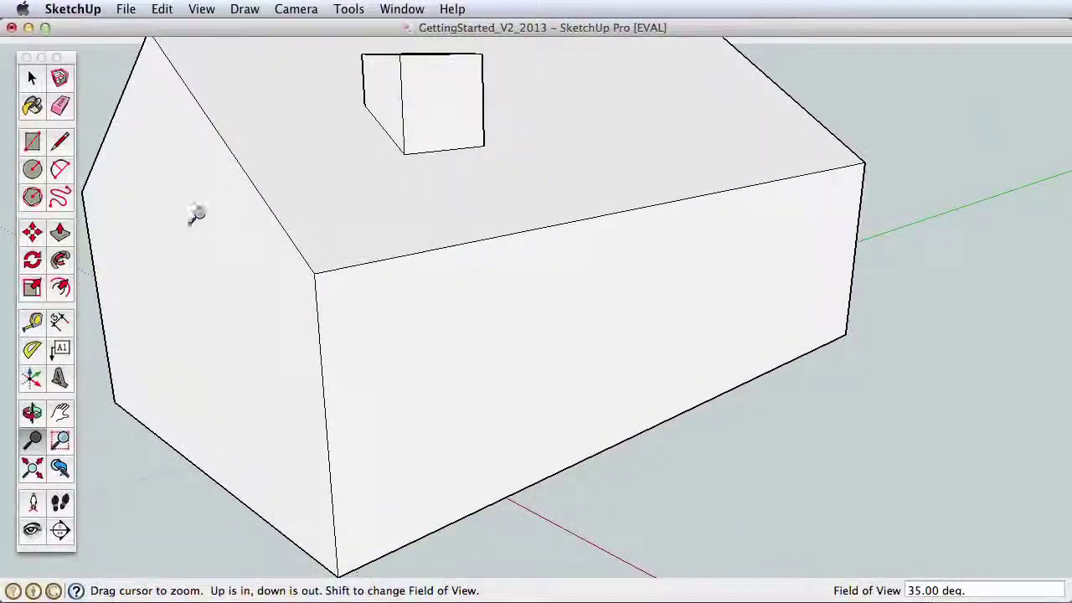
left_click(33, 143)
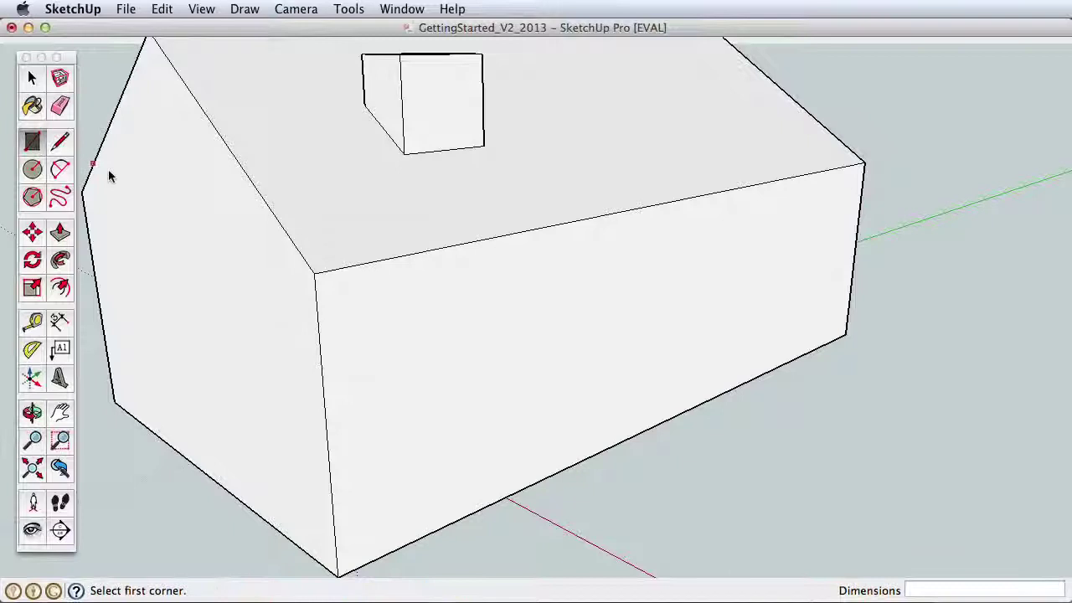
left_click(526, 486)
left_click(709, 368)
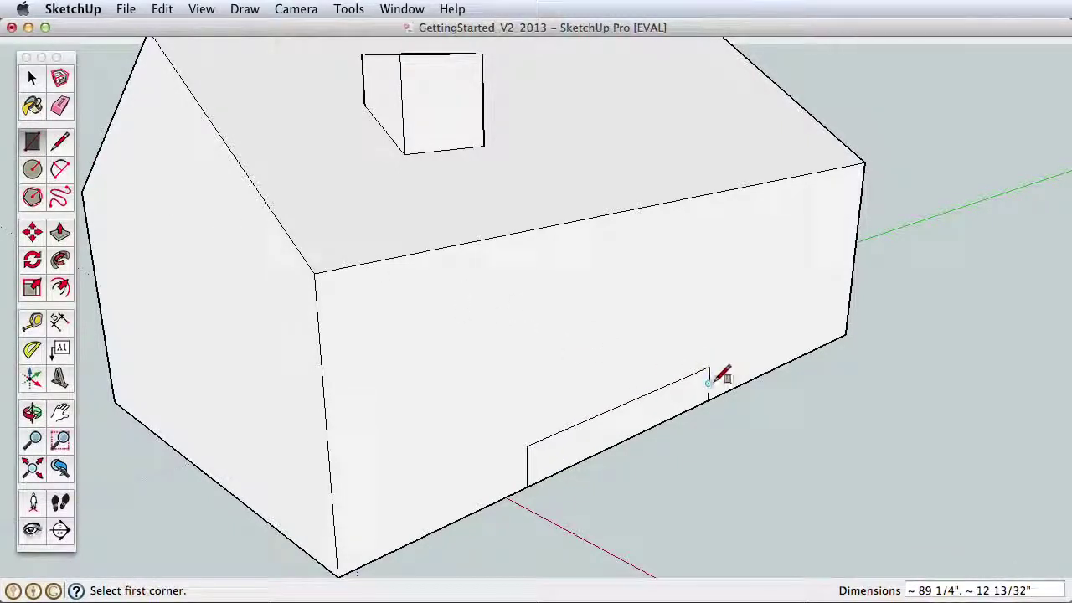
left_click(708, 384)
left_click(526, 486)
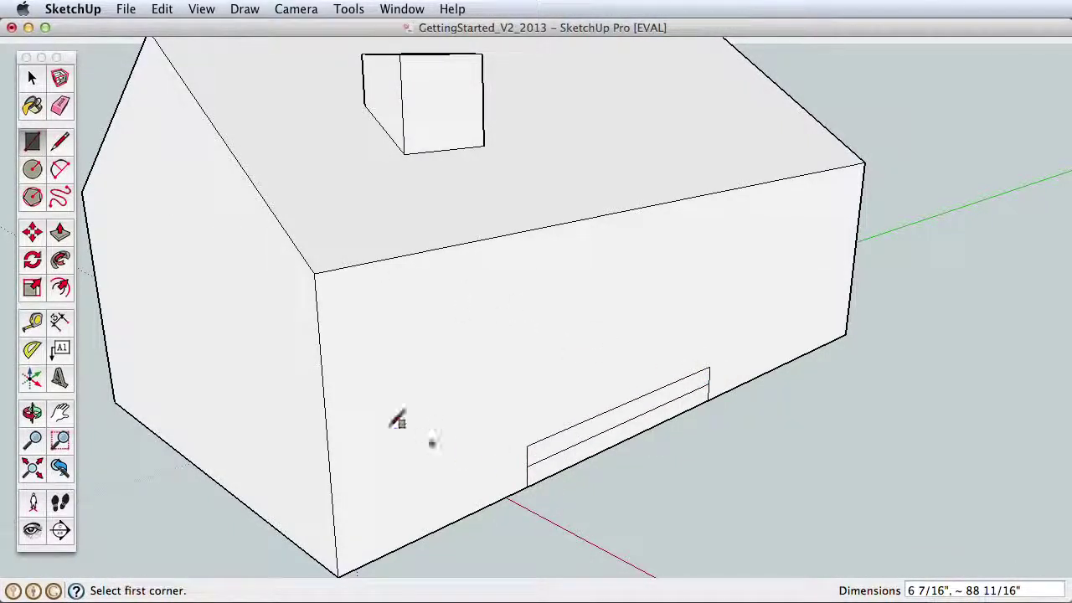
Step: Pull the lower and upper strips outward to form the bottom and top steps
left_click(60, 232)
left_click(598, 448)
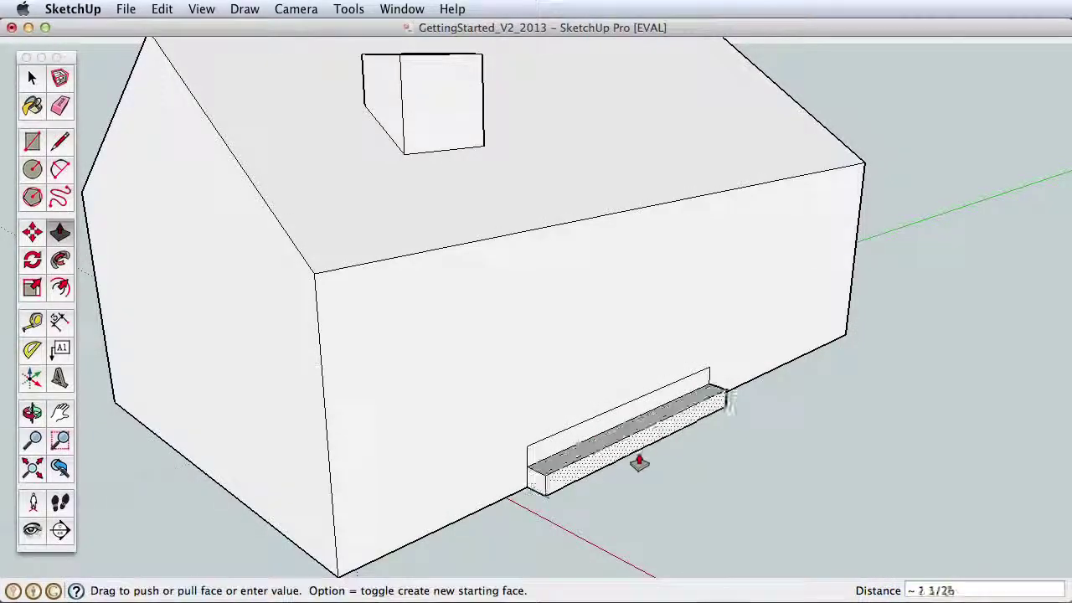
left_click(714, 486)
left_click(628, 417)
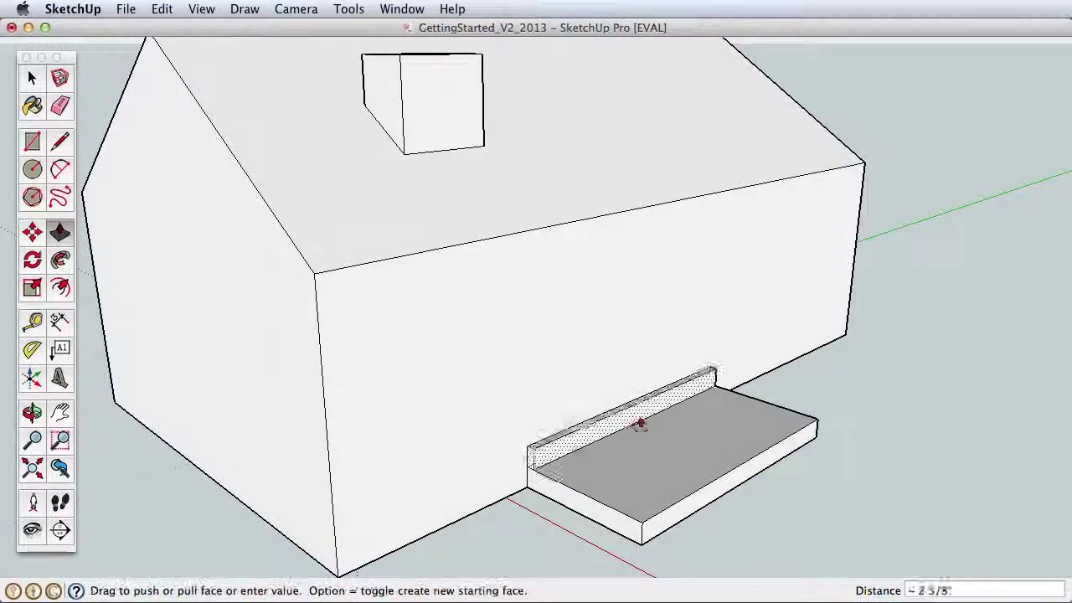
left_click(676, 453)
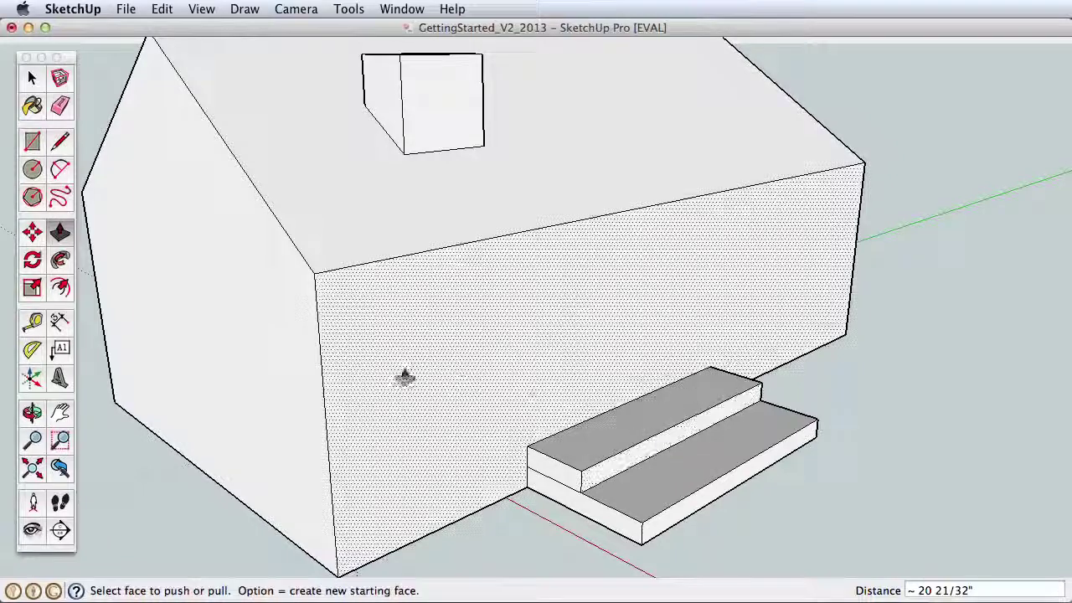
Step: Draw a door rectangle rising from the top step and a window rectangle beside it
left_click(31, 141)
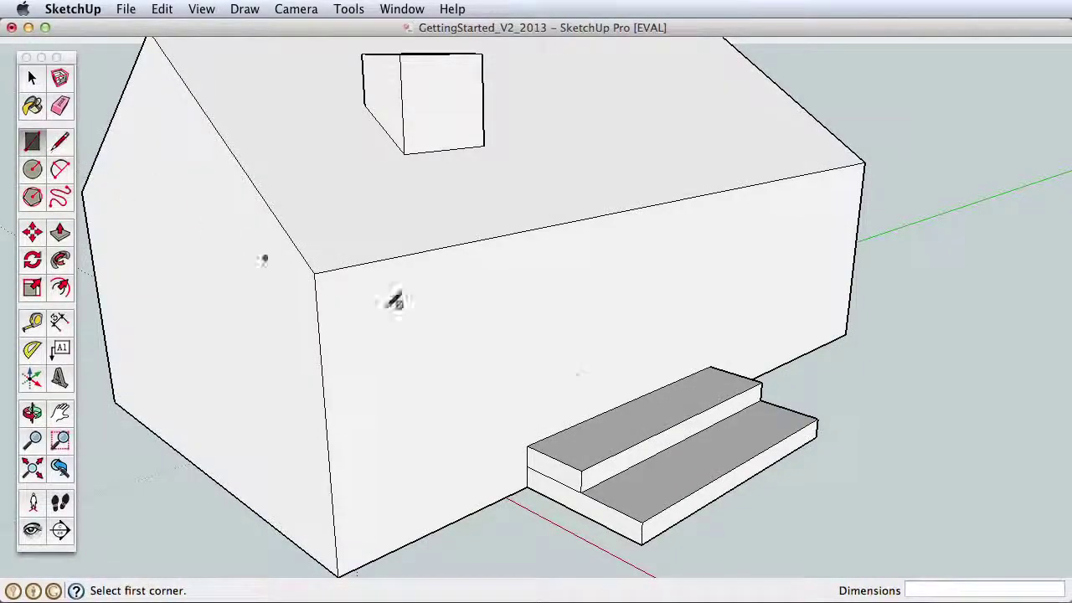
left_click(552, 430)
left_click(625, 250)
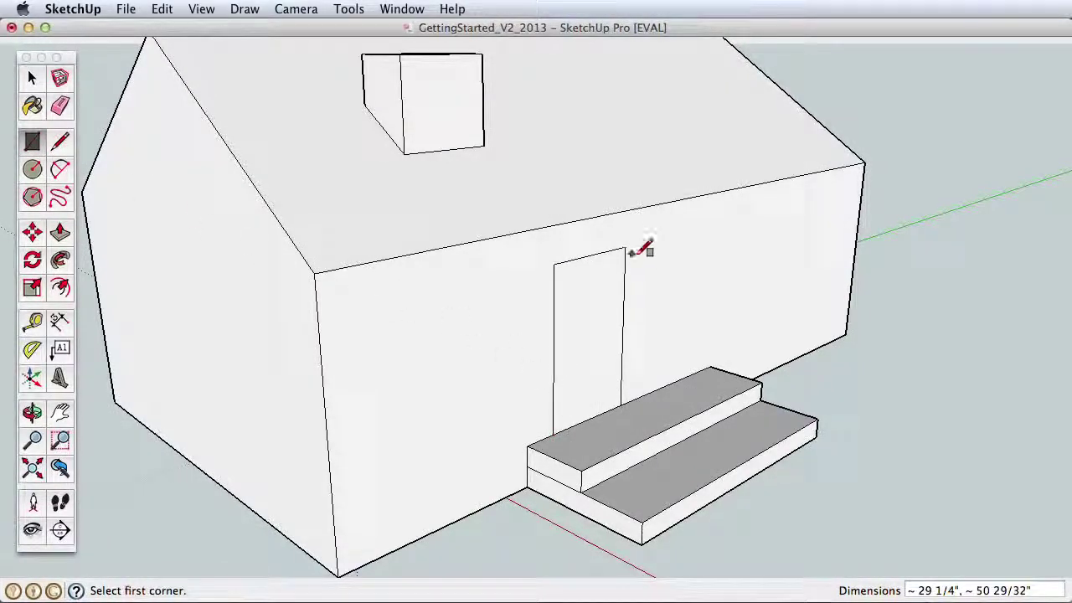
left_click(674, 243)
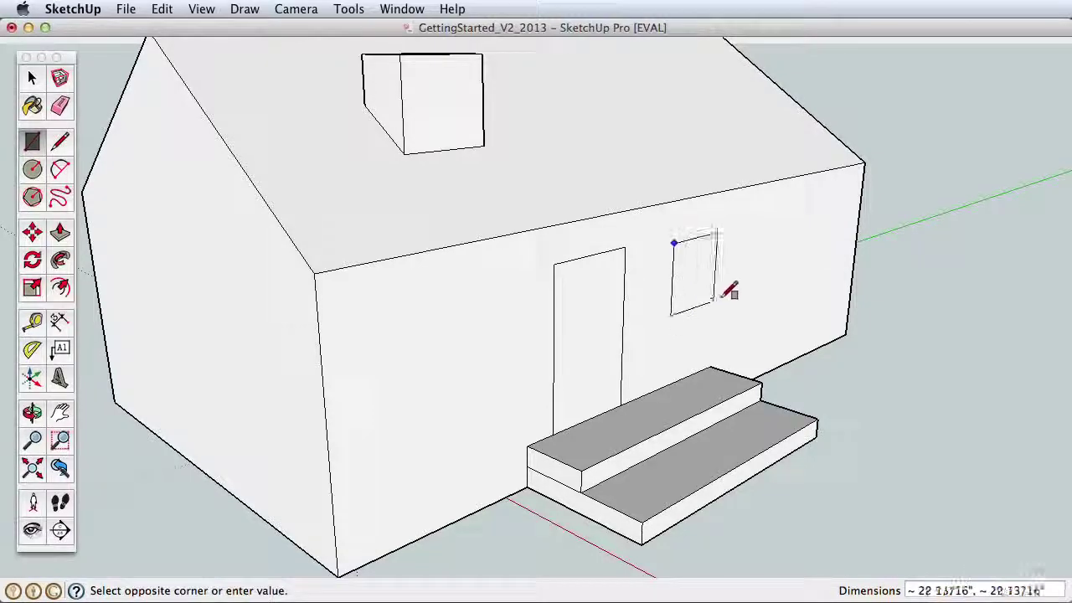
left_click(739, 314)
Step: Push the door and window rectangles into the wall as recesses
left_click(60, 232)
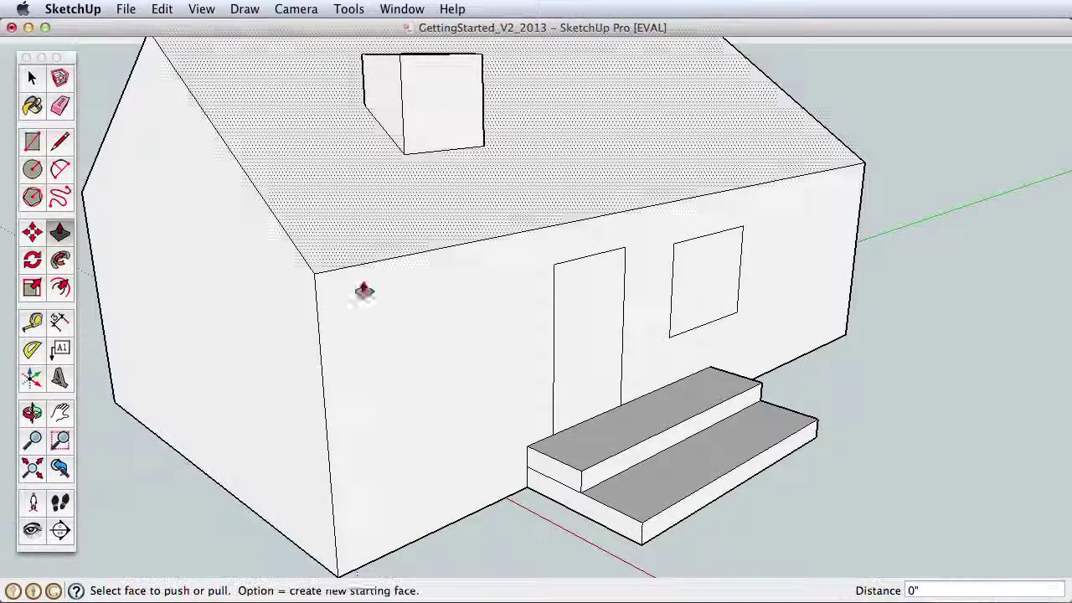
left_click(605, 388)
left_click(599, 385)
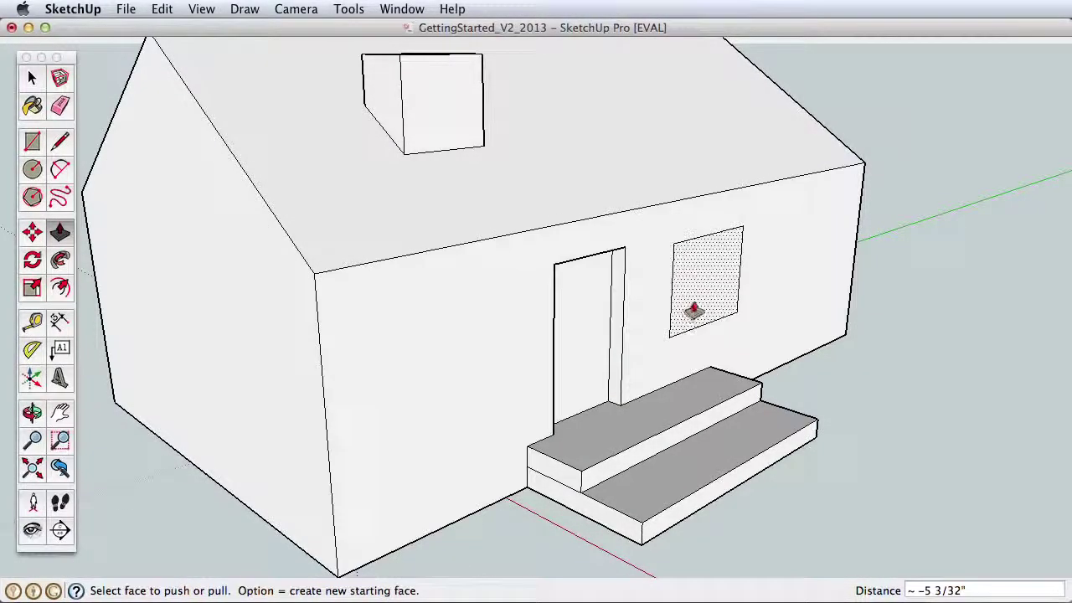
left_click(693, 304)
left_click(688, 296)
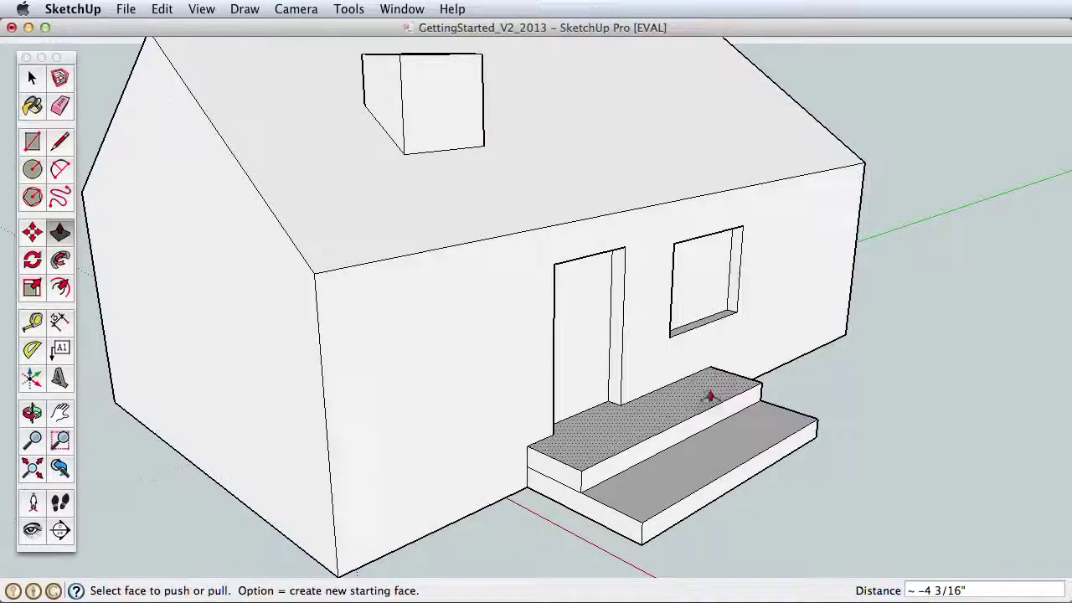
Step: Pull the bottom step further out to make it deeper
left_click(611, 516)
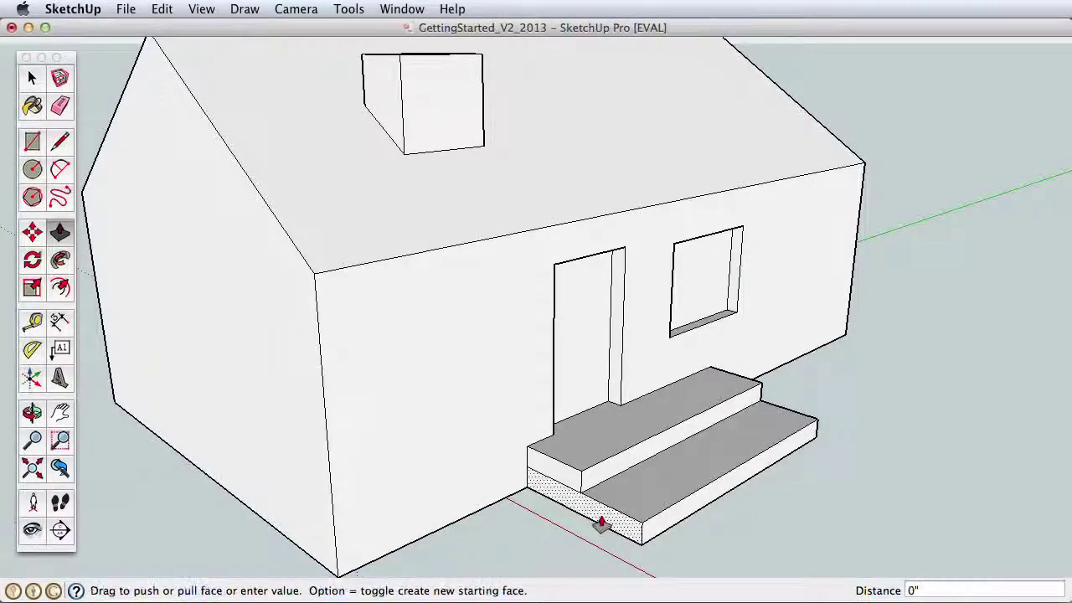
left_click(587, 553)
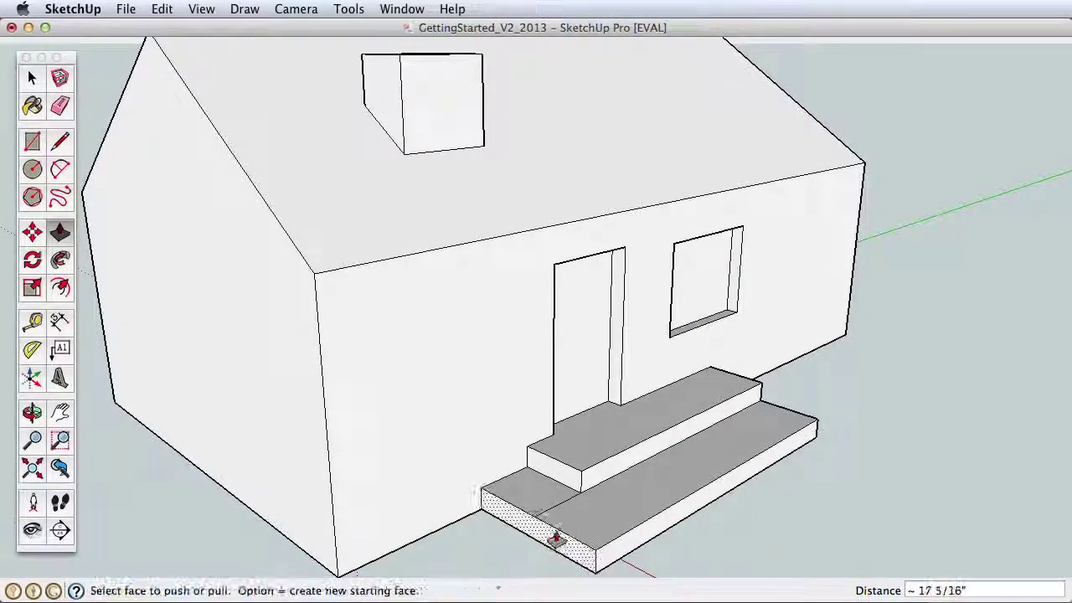
left_click(60, 105)
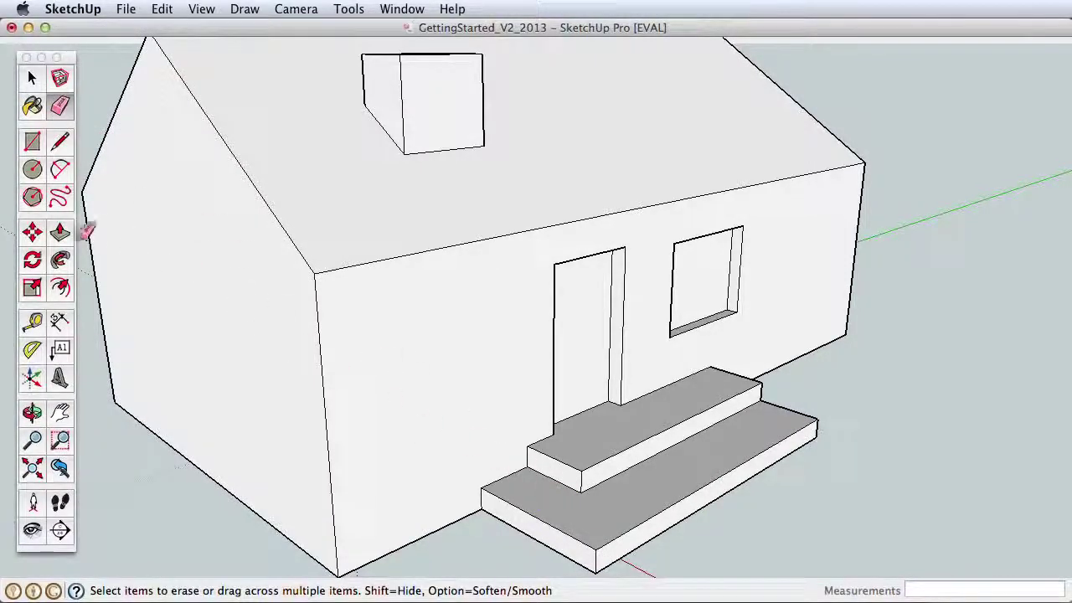